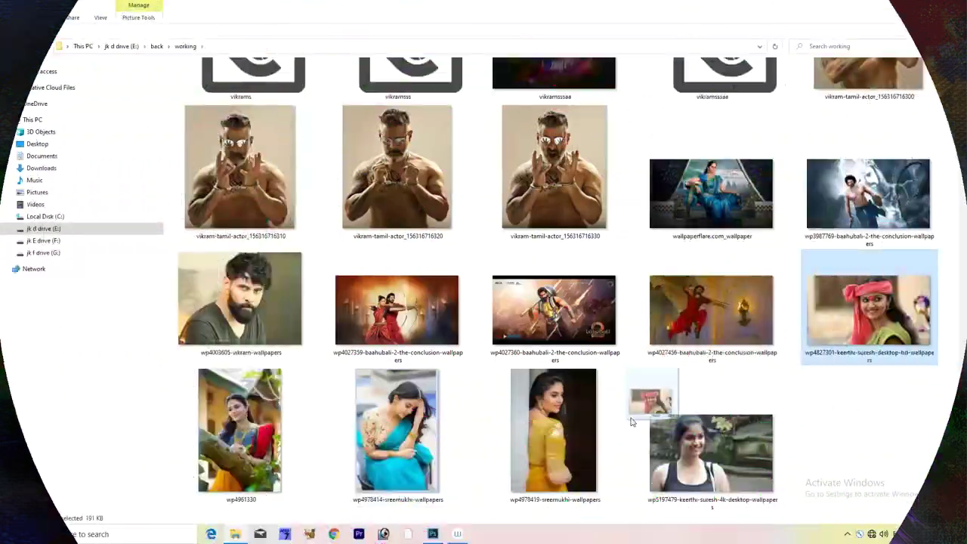
Step: Drag the portrait image file onto Photoshop to open it as the Background layer
{"action": "mouse_move", "coordinate": [641, 400]}
{"action": "left_mouse_down"}
{"action": "mouse_move", "coordinate": [432, 534]}
{"action": "mouse_move", "coordinate": [461, 277]}
{"action": "left_mouse_up"}
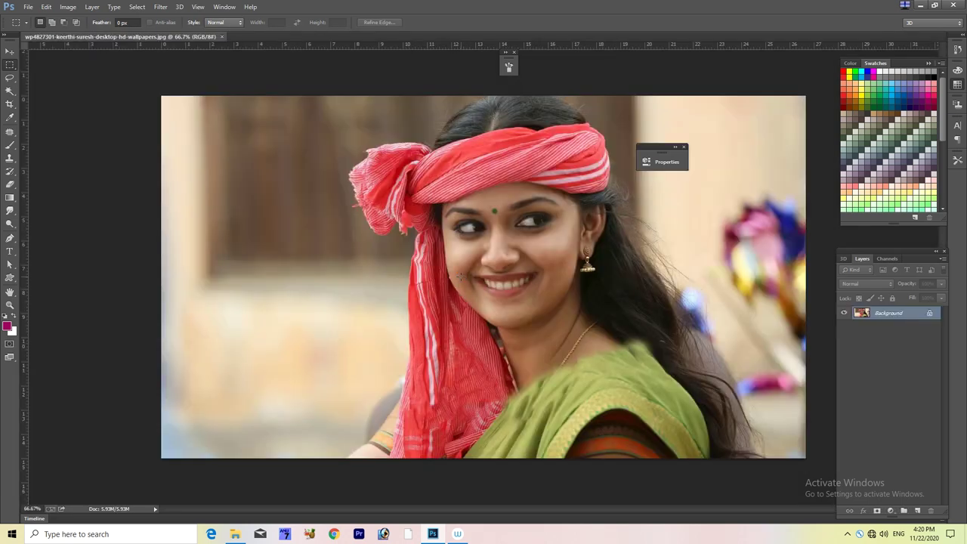
Step: Resample the photo in Image Size with Resolution set to 300
{"action": "key", "text": "ctrl+alt+i"}
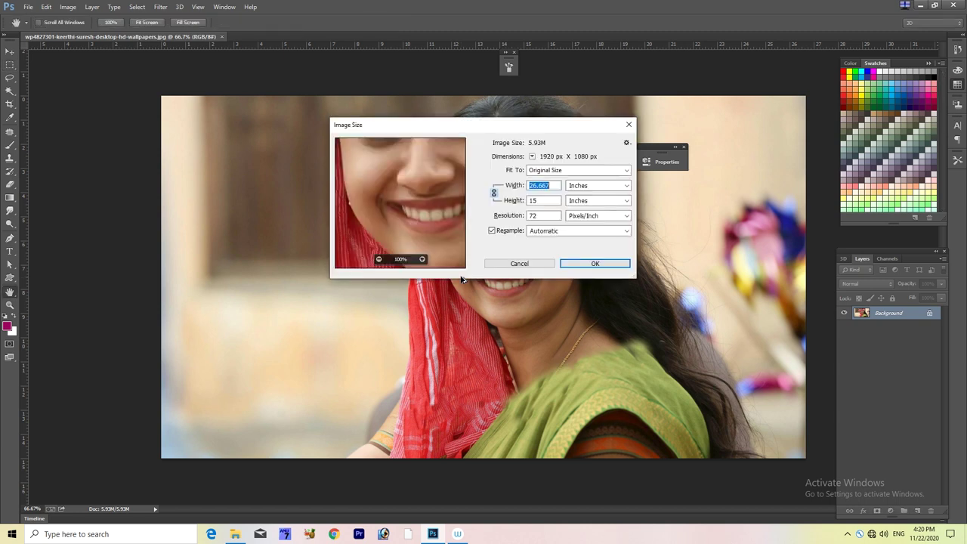
{"action": "key", "text": "Tab"}
{"action": "key", "text": "Tab"}
{"action": "key", "text": "Tab"}
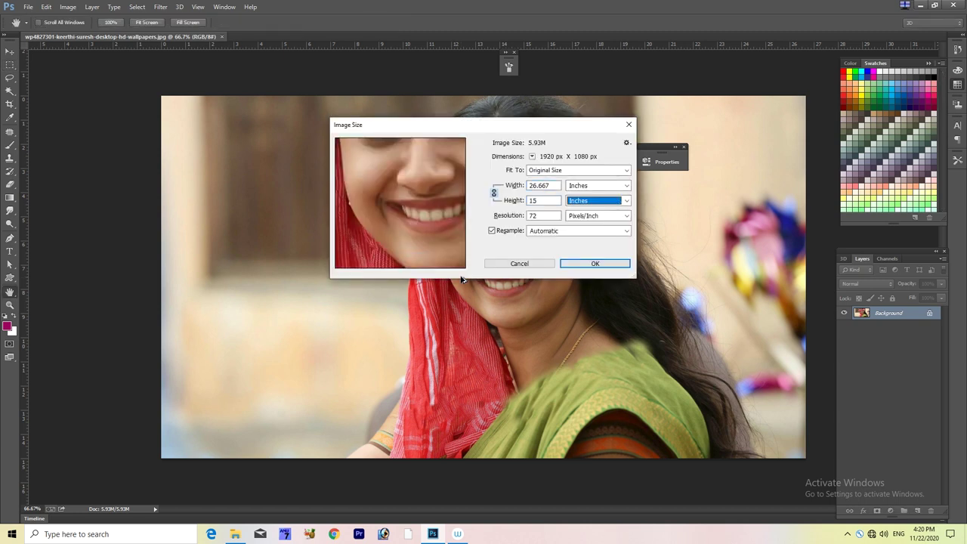
{"action": "key", "text": "Tab"}
{"action": "key", "text": "Tab"}
{"action": "key", "text": "shift+Tab"}
{"action": "type", "text": "30"}
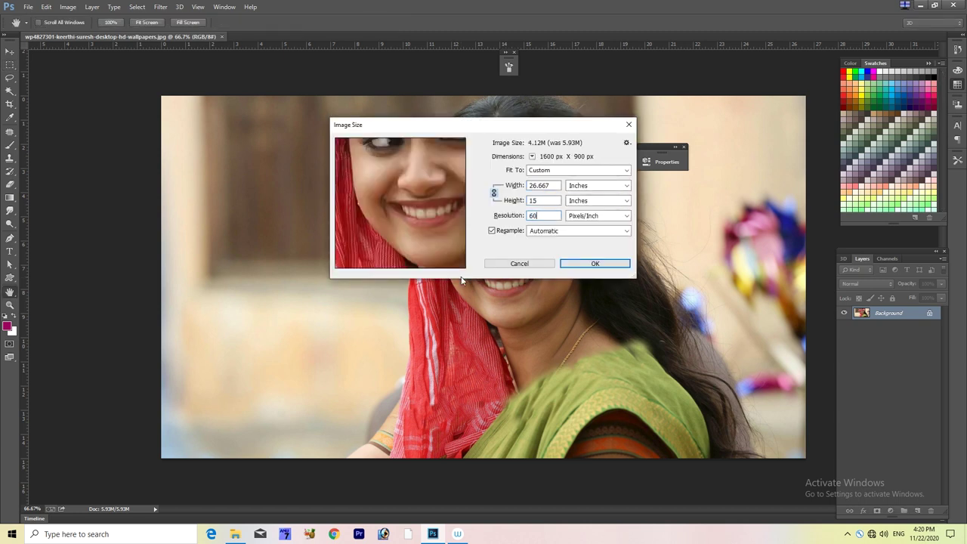
{"action": "type", "text": "0"}
{"action": "key", "text": "Escape"}
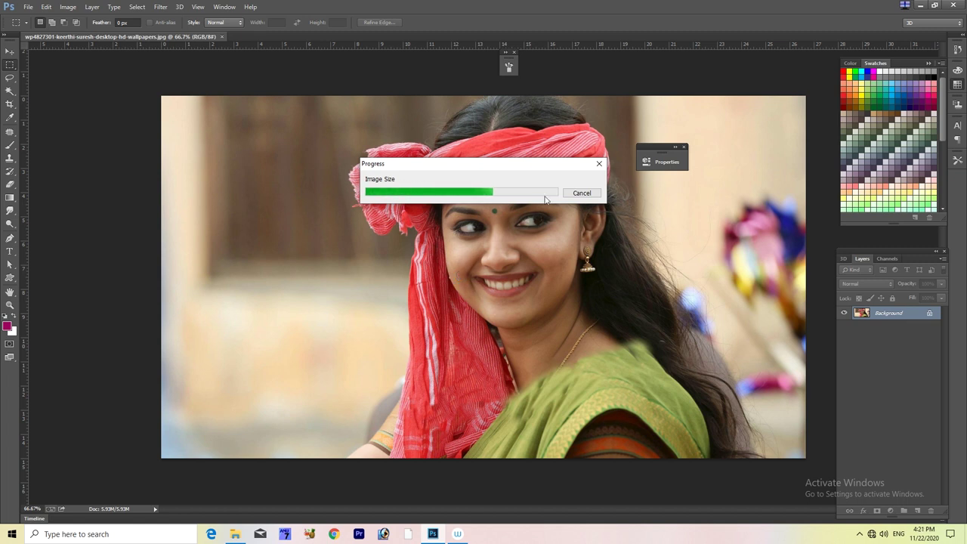
{"action": "left_click", "coordinate": [860, 534]}
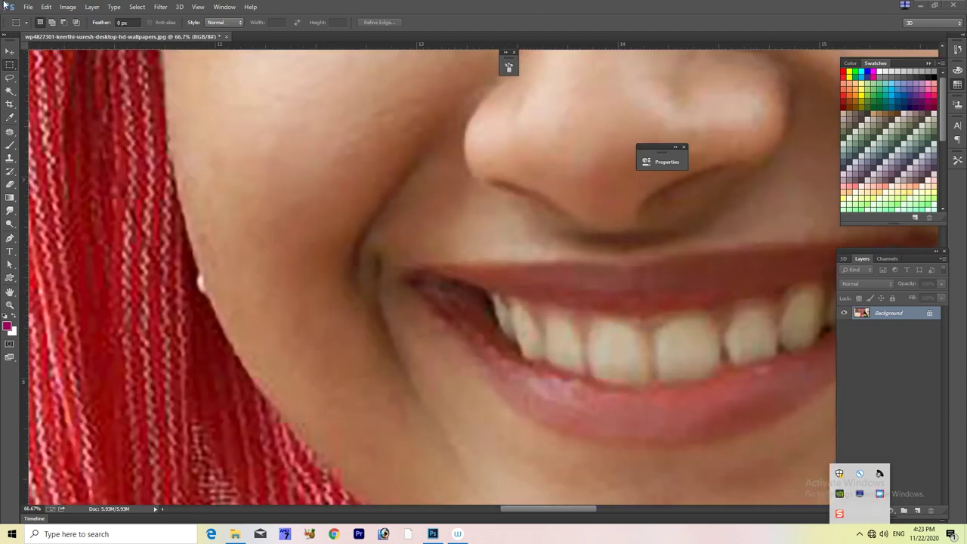
Step: Zoom onto the arm and start the Pen path along the arm's lower outline
{"action": "left_click", "coordinate": [9, 52]}
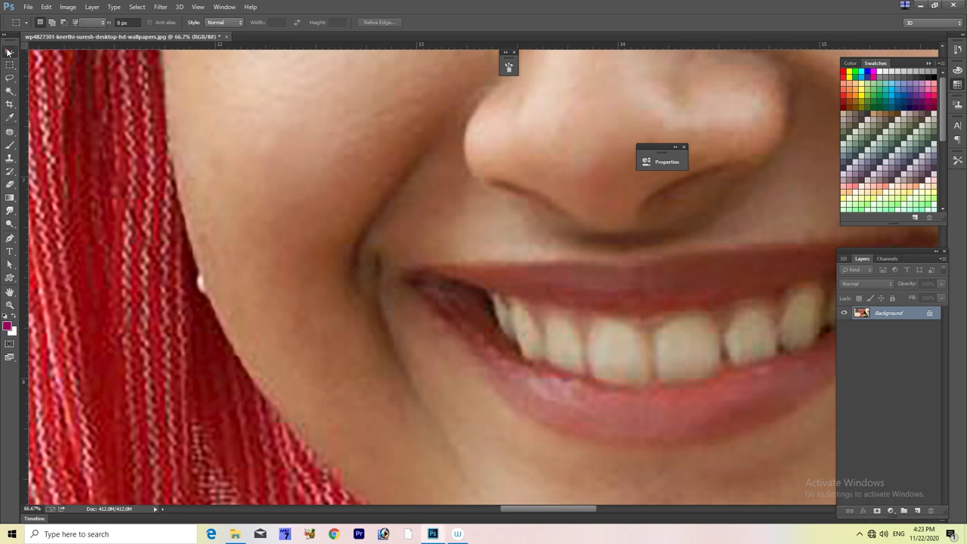
{"action": "key", "text": "ctrl+0"}
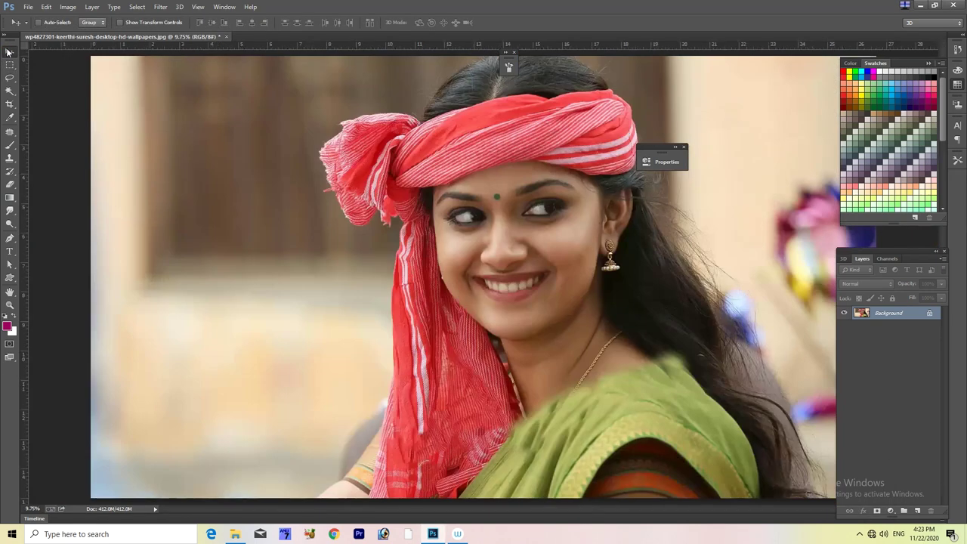
{"action": "key", "text": "ctrl+plus"}
{"action": "key", "text": "ctrl+plus"}
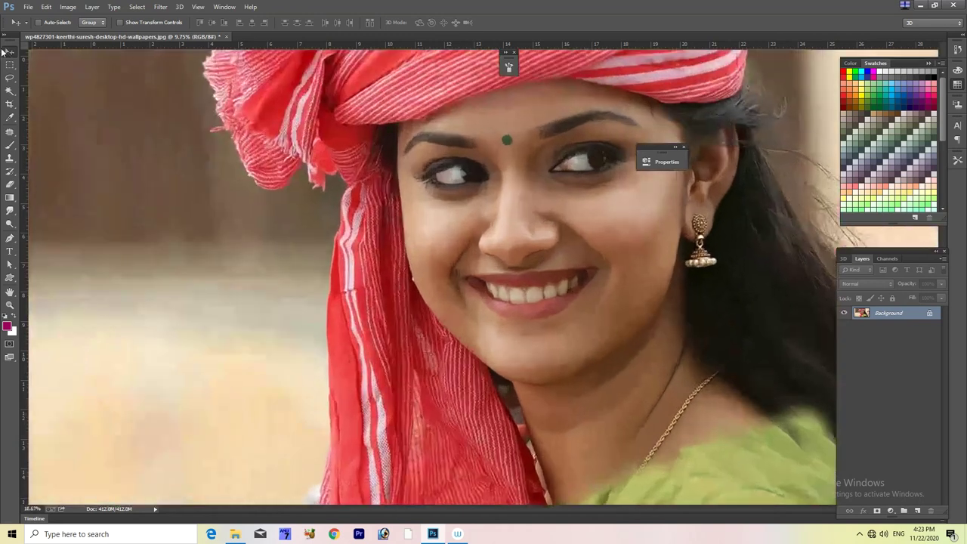
{"action": "key", "text": "ctrl+plus"}
{"action": "left_click_drag", "start_coordinate": [393, 211], "coordinate": [476, 406]}
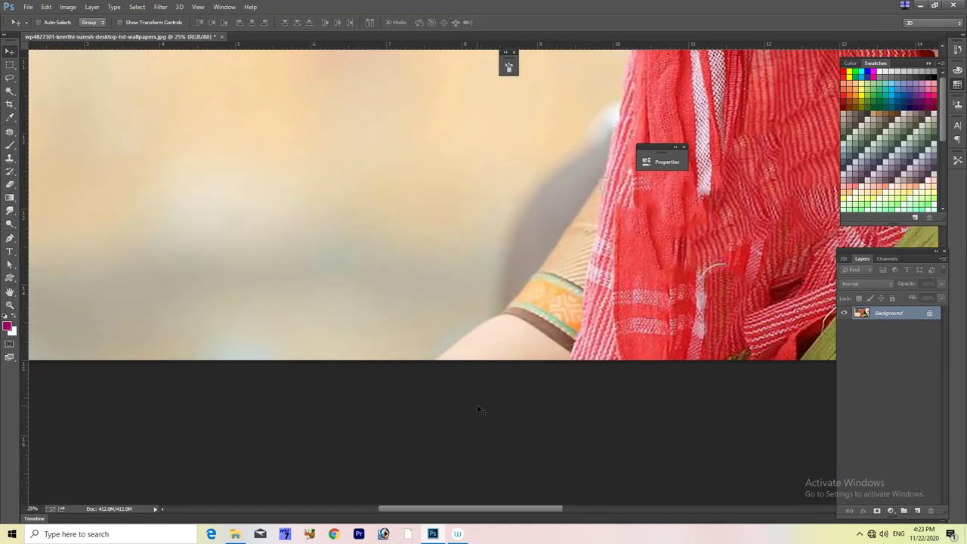
{"action": "key", "text": "ctrl+plus"}
{"action": "key", "text": "ctrl+plus"}
{"action": "key", "text": "ctrl+plus"}
{"action": "left_click_drag", "start_coordinate": [403, 466], "coordinate": [446, 374]}
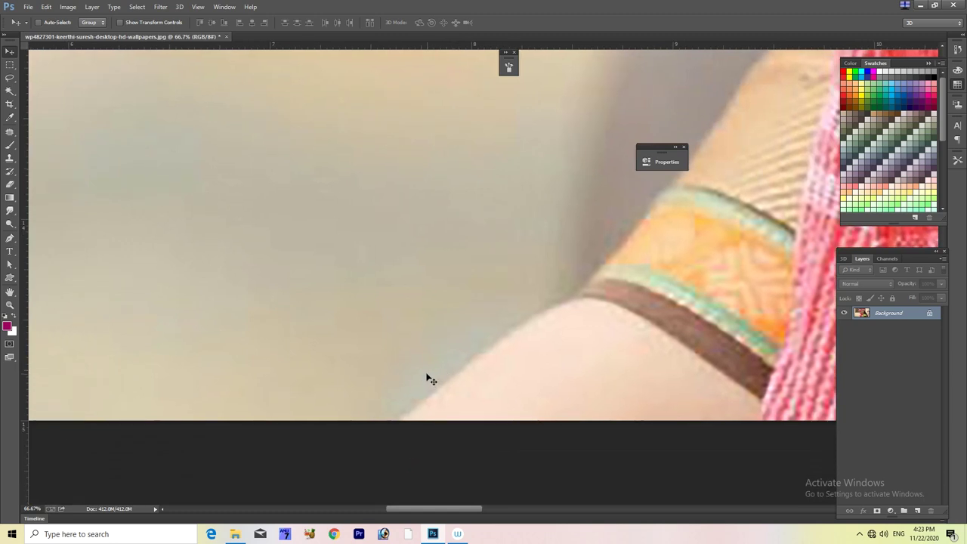
{"action": "key", "text": "p"}
{"action": "left_click", "coordinate": [394, 430]}
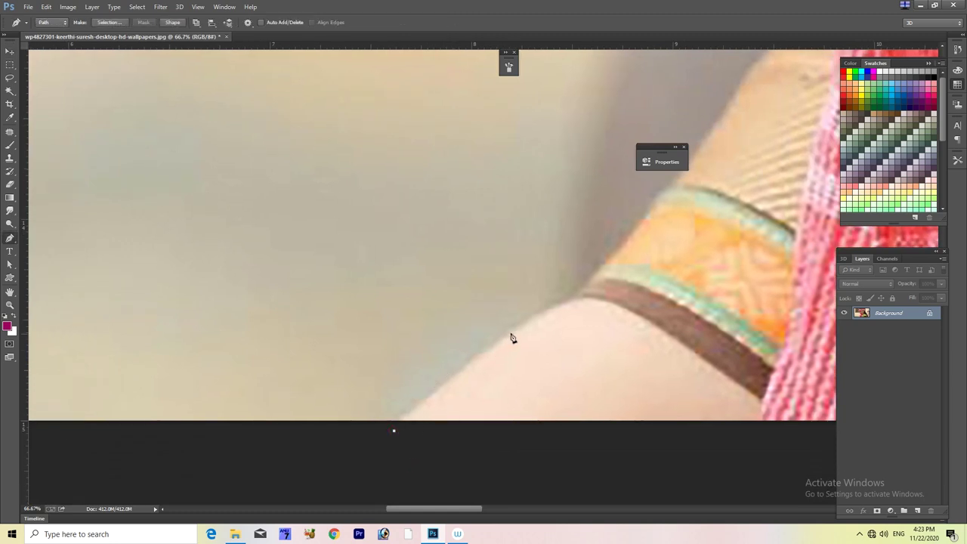
{"action": "left_click_drag", "start_coordinate": [511, 334], "coordinate": [572, 304]}
{"action": "left_click", "coordinate": [577, 295]}
Step: Move up past the headscarf knot and extend the path along the hair edge
{"action": "left_click_drag", "start_coordinate": [610, 251], "coordinate": [408, 431]}
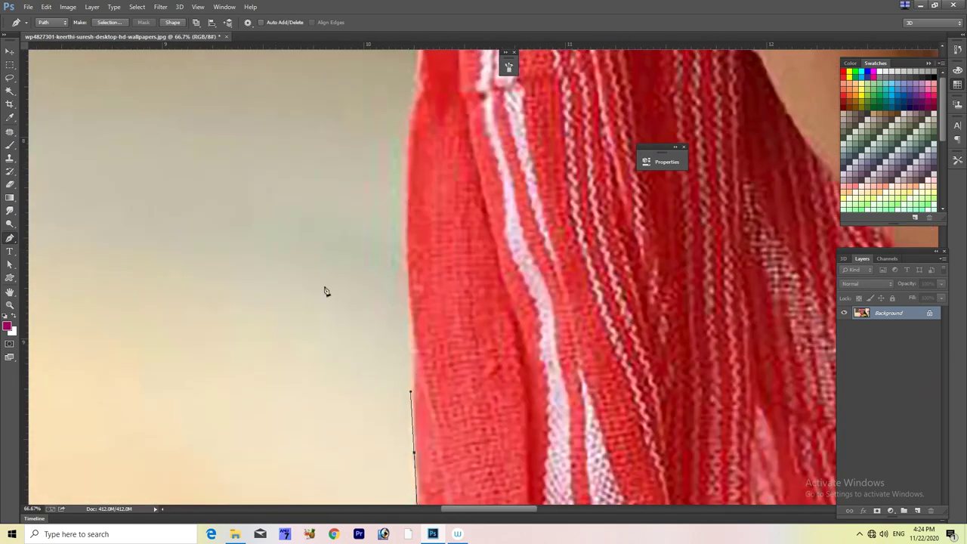
{"action": "left_click_drag", "start_coordinate": [325, 290], "coordinate": [396, 443]}
{"action": "left_click_drag", "start_coordinate": [302, 226], "coordinate": [345, 345]}
{"action": "mouse_move", "coordinate": [264, 408]}
{"action": "left_mouse_down"}
{"action": "mouse_move", "coordinate": [319, 430]}
{"action": "mouse_move", "coordinate": [355, 483]}
{"action": "left_mouse_up"}
{"action": "left_click_drag", "start_coordinate": [287, 227], "coordinate": [325, 362]}
{"action": "left_click_drag", "start_coordinate": [287, 226], "coordinate": [363, 468]}
{"action": "left_click_drag", "start_coordinate": [318, 226], "coordinate": [355, 393]}
{"action": "left_click_drag", "start_coordinate": [317, 189], "coordinate": [355, 355]}
{"action": "mouse_move", "coordinate": [423, 393]}
{"action": "left_mouse_down"}
{"action": "mouse_move", "coordinate": [412, 228]}
{"action": "mouse_move", "coordinate": [193, 62]}
{"action": "left_mouse_up"}
{"action": "left_click_drag", "start_coordinate": [317, 340], "coordinate": [288, 189]}
{"action": "key", "text": "ctrl+minus"}
{"action": "key", "text": "ctrl+minus"}
{"action": "key", "text": "ctrl+minus"}
{"action": "mouse_move", "coordinate": [207, 206]}
{"action": "left_mouse_down"}
{"action": "mouse_move", "coordinate": [260, 312]}
{"action": "mouse_move", "coordinate": [284, 219]}
{"action": "left_mouse_up"}
{"action": "key", "text": "ctrl+plus"}
{"action": "key", "text": "ctrl+plus"}
{"action": "mouse_move", "coordinate": [453, 227]}
{"action": "left_mouse_down"}
{"action": "mouse_move", "coordinate": [584, 352]}
{"action": "mouse_move", "coordinate": [627, 363]}
{"action": "mouse_move", "coordinate": [402, 194]}
{"action": "left_mouse_up"}
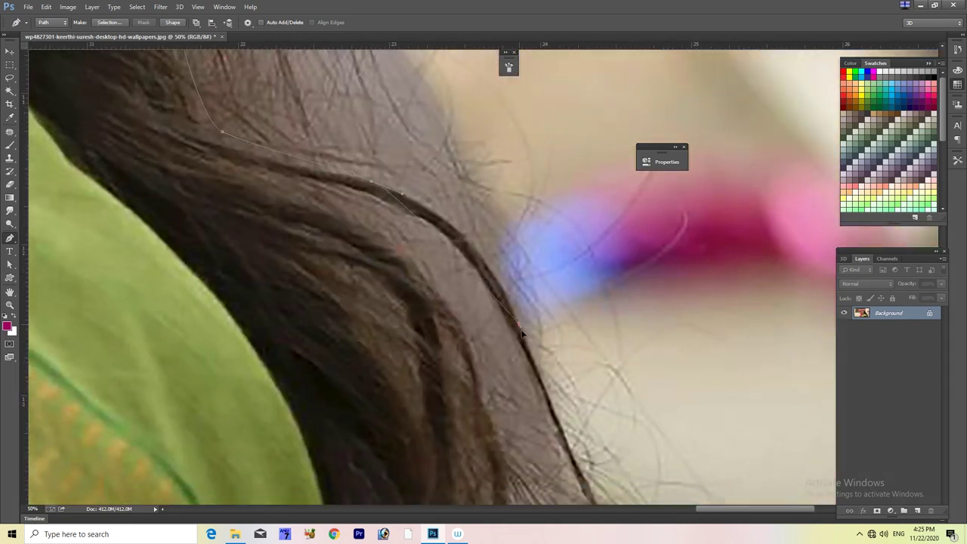
{"action": "left_click_drag", "start_coordinate": [522, 332], "coordinate": [579, 452]}
{"action": "scroll", "coordinate": [578, 452], "scroll_direction": "down", "scroll_amount": 5}
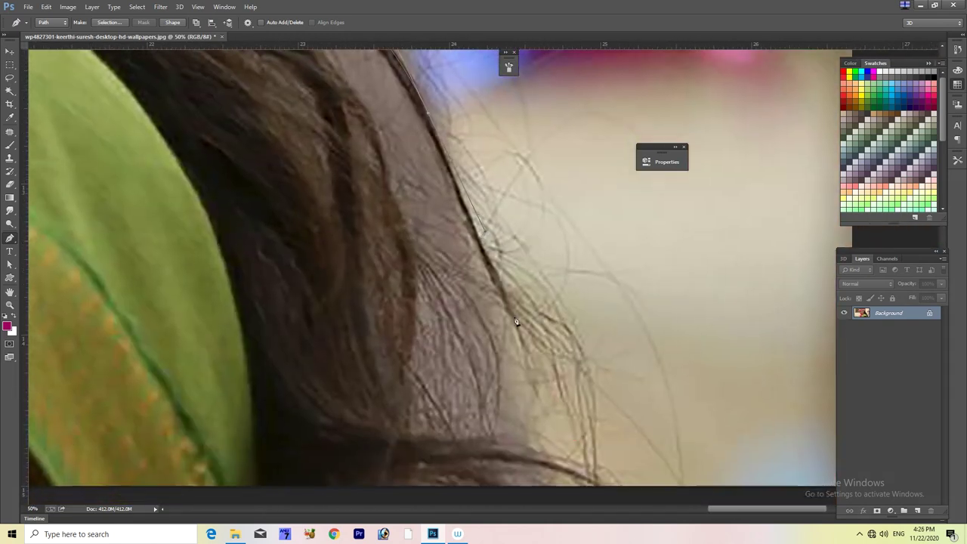
{"action": "left_click_drag", "start_coordinate": [524, 347], "coordinate": [532, 364]}
Step: Continue tracing curved anchor points down the loose hair outline
{"action": "left_click_drag", "start_coordinate": [426, 140], "coordinate": [501, 309]}
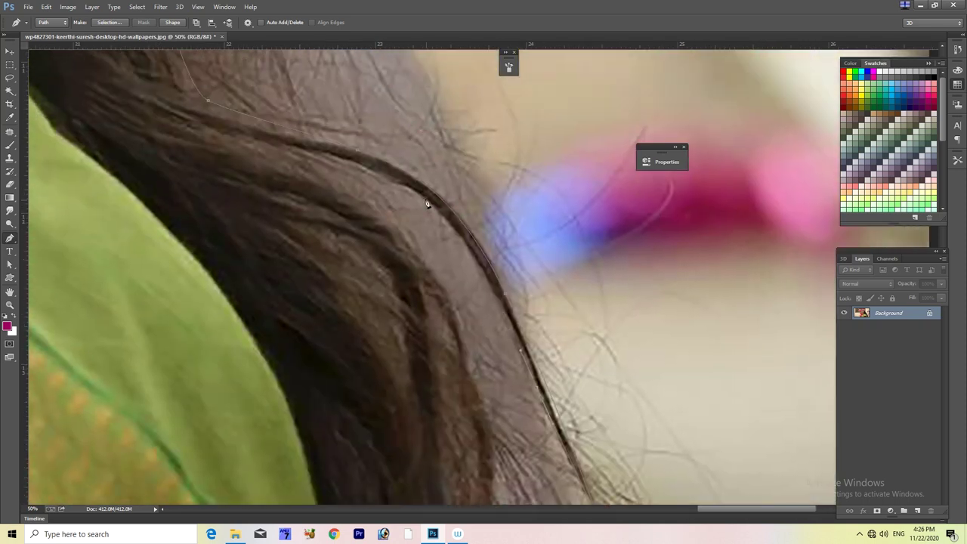
{"action": "left_click", "coordinate": [427, 201]}
{"action": "left_click", "coordinate": [374, 164]}
{"action": "left_click_drag", "start_coordinate": [320, 157], "coordinate": [236, 139]}
{"action": "left_click_drag", "start_coordinate": [476, 367], "coordinate": [363, 99]}
{"action": "left_click", "coordinate": [382, 172]}
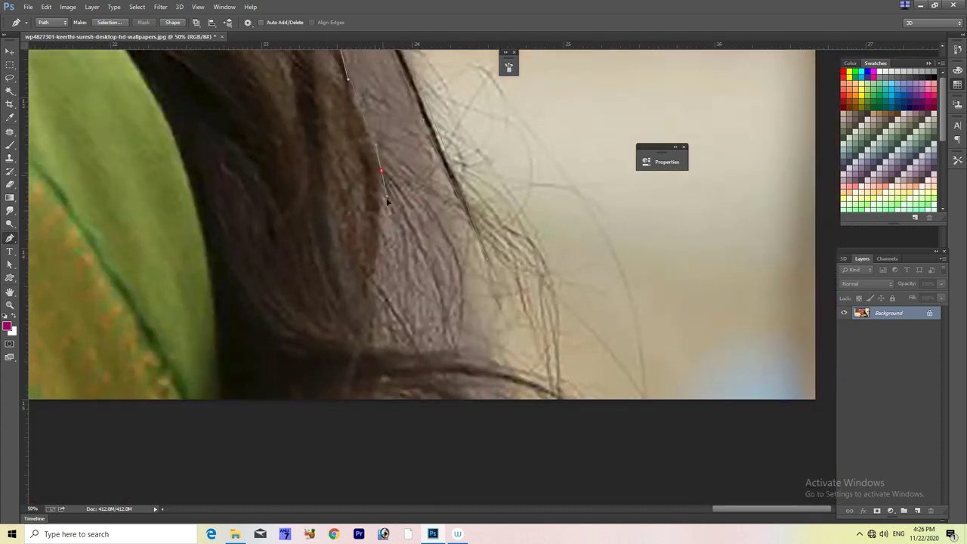
{"action": "left_click_drag", "start_coordinate": [382, 252], "coordinate": [376, 276]}
{"action": "mouse_move", "coordinate": [367, 343]}
{"action": "left_mouse_down"}
{"action": "mouse_move", "coordinate": [400, 347]}
{"action": "mouse_move", "coordinate": [279, 215]}
{"action": "left_mouse_up"}
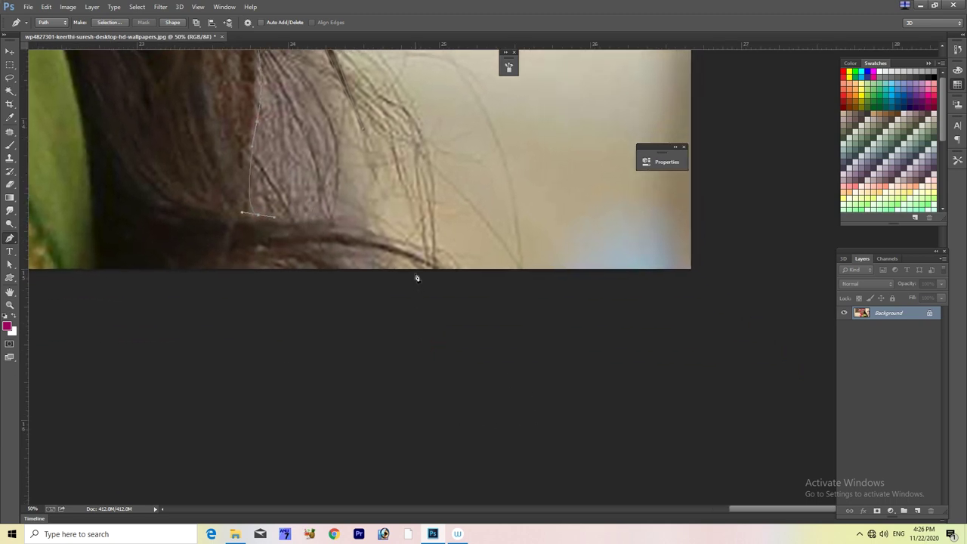
{"action": "left_click_drag", "start_coordinate": [432, 268], "coordinate": [478, 303]}
{"action": "left_click", "coordinate": [436, 271], "text": "alt"}
{"action": "left_click_drag", "start_coordinate": [343, 247], "coordinate": [170, 281]}
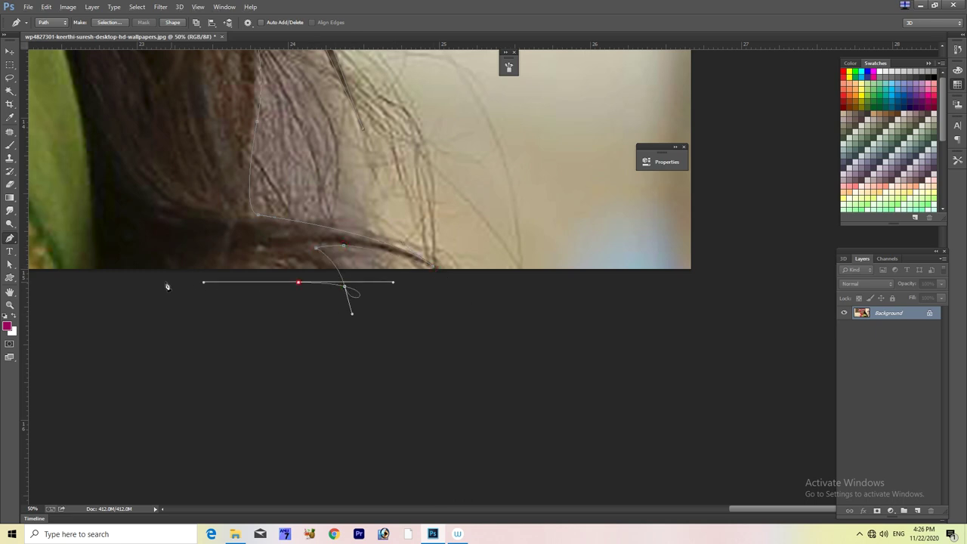
{"action": "scroll", "coordinate": [755, 324], "scroll_direction": "left", "scroll_amount": 4}
{"action": "scroll", "coordinate": [638, 330], "scroll_direction": "left", "scroll_amount": 6}
{"action": "scroll", "coordinate": [650, 339], "scroll_direction": "left", "scroll_amount": 8}
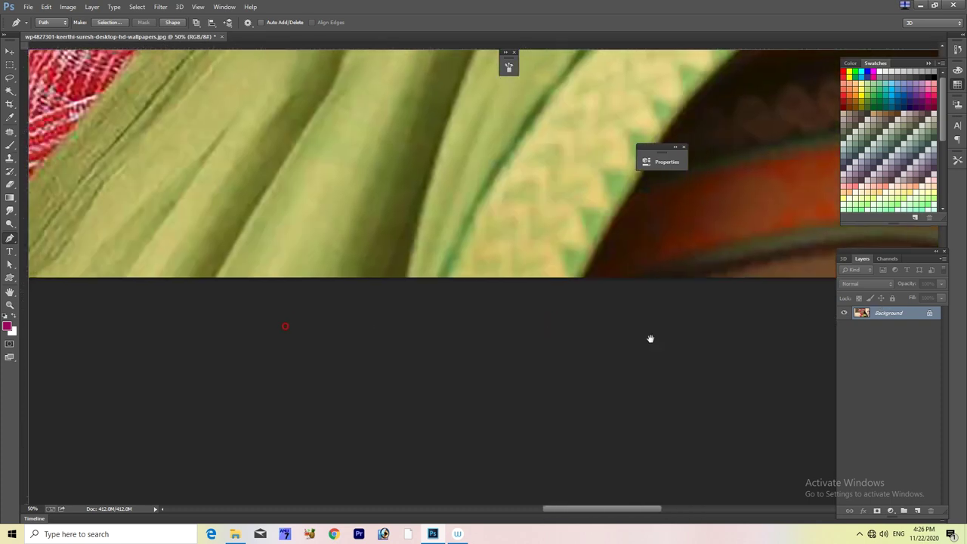
Step: Close the path, feather the selection and copy the woman onto Layer 1
{"action": "key", "text": "ctrl+0"}
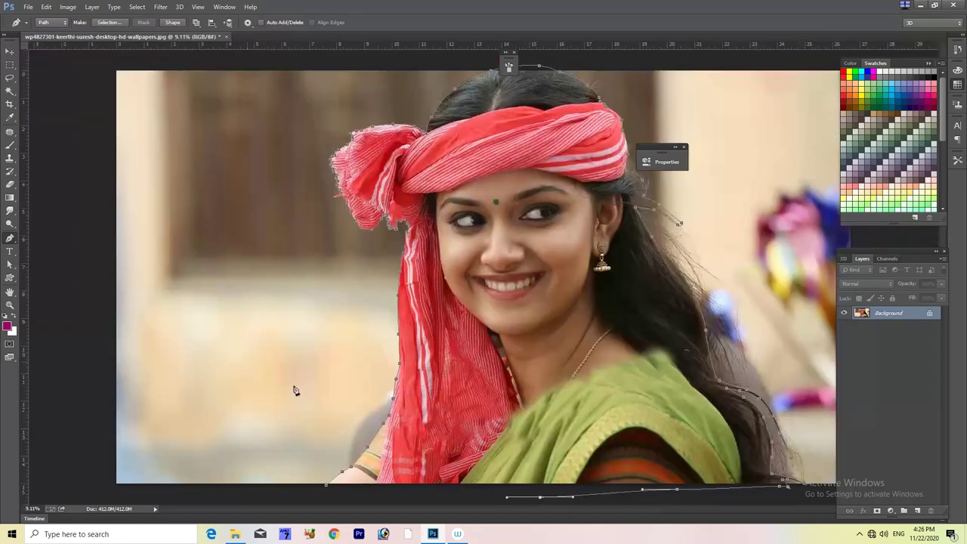
{"action": "left_click", "coordinate": [327, 487]}
{"action": "key", "text": "ctrl+Return"}
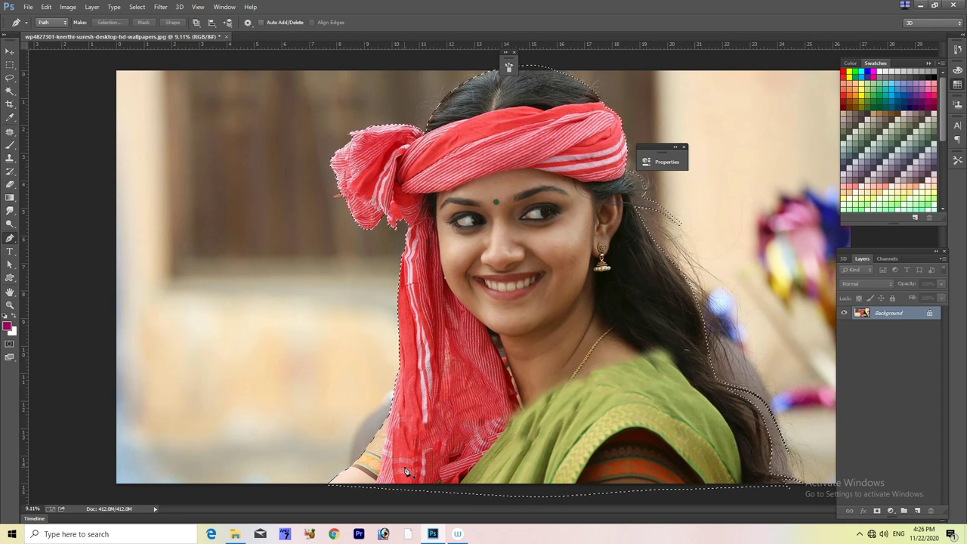
{"action": "key", "text": "shift+F6"}
{"action": "key", "text": "Return"}
{"action": "key", "text": "ctrl+j"}
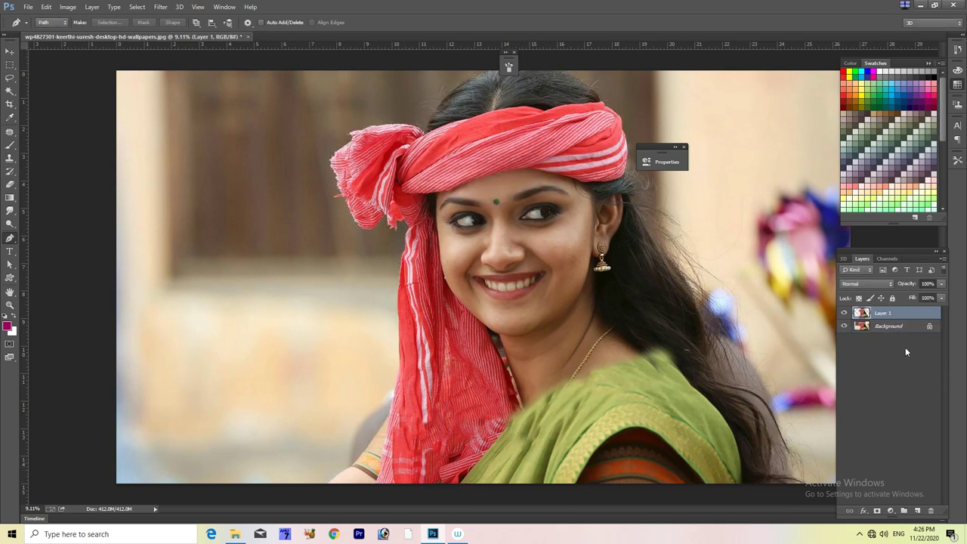
Step: Fill the Background layer with dark gray #272727 and reselect Layer 1
{"action": "left_click", "coordinate": [898, 328]}
{"action": "left_click", "coordinate": [9, 328]}
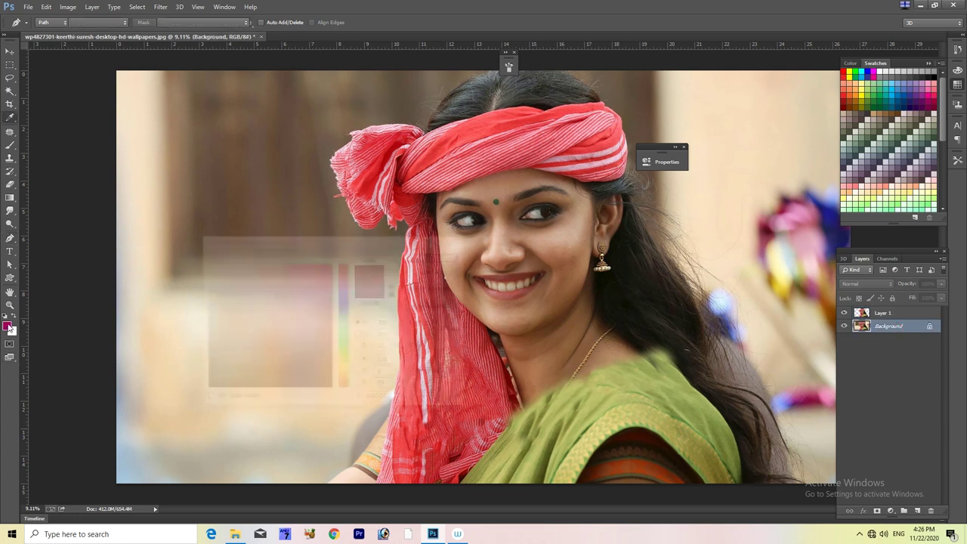
{"action": "left_click_drag", "start_coordinate": [300, 348], "coordinate": [174, 370]}
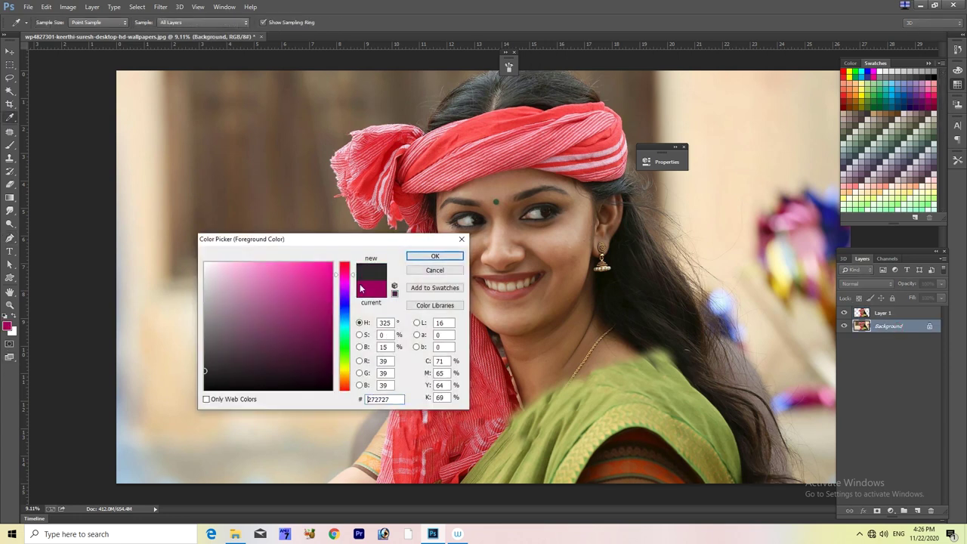
{"action": "left_click", "coordinate": [412, 259]}
{"action": "key", "text": "p"}
{"action": "key", "text": "x"}
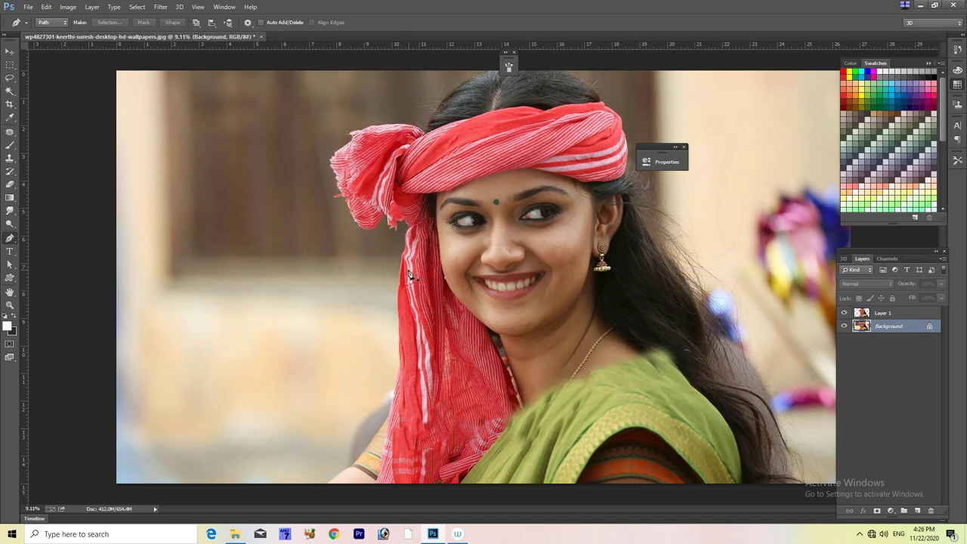
{"action": "key", "text": "ctrl+BackSpace"}
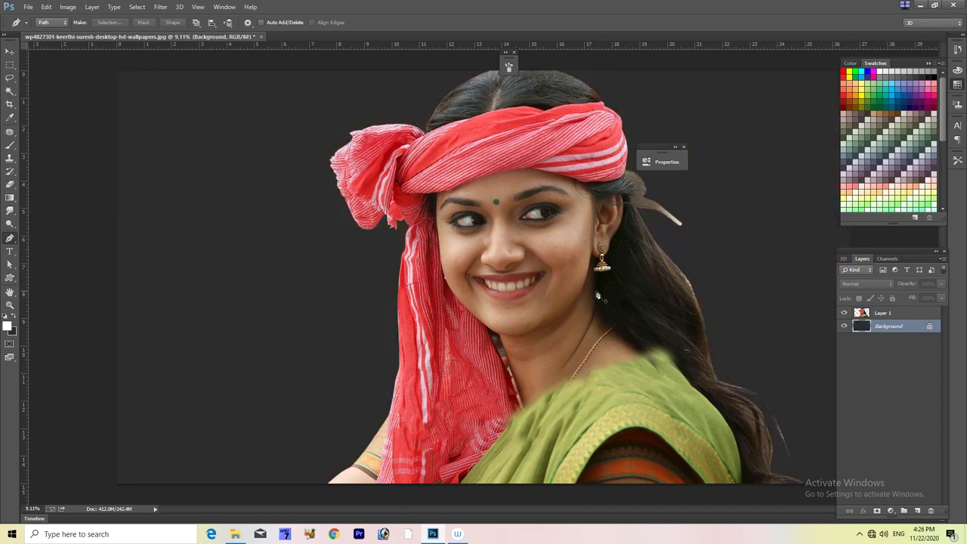
{"action": "left_click", "coordinate": [863, 316]}
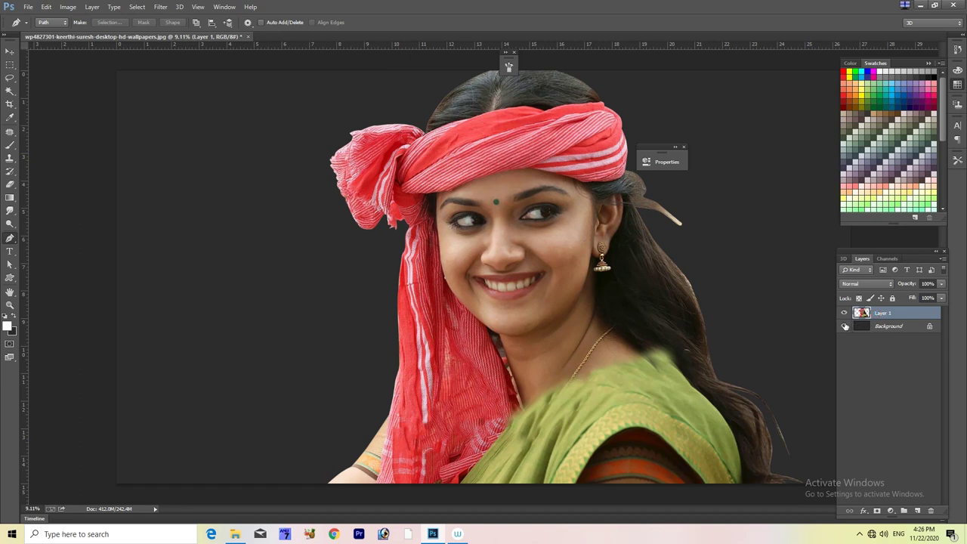
Step: Crop the canvas to a narrower frame around the woman, trimming gray sides and top
{"action": "key", "text": "v"}
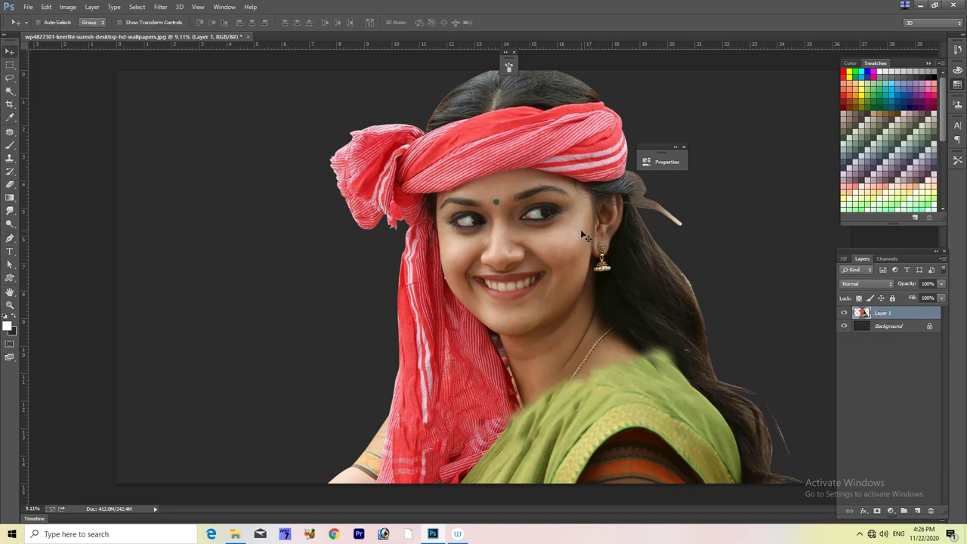
{"action": "key", "text": "c"}
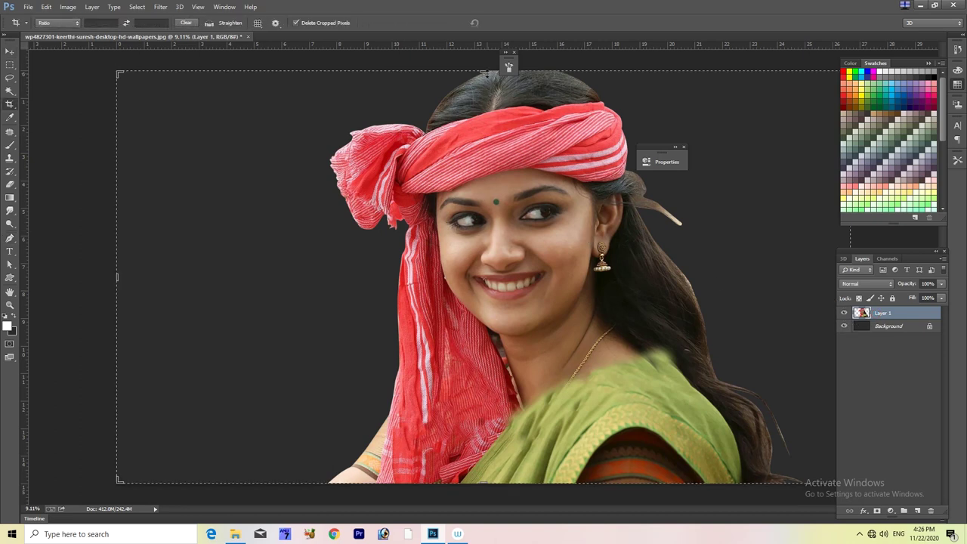
{"action": "left_click_drag", "start_coordinate": [483, 72], "coordinate": [488, 53]}
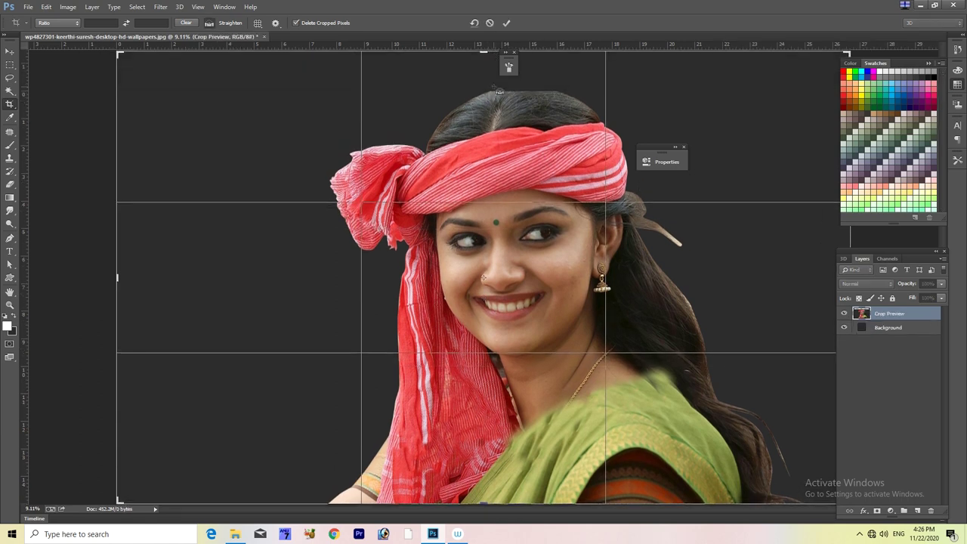
{"action": "key", "text": "ctrl+minus"}
{"action": "key", "text": "ctrl+minus"}
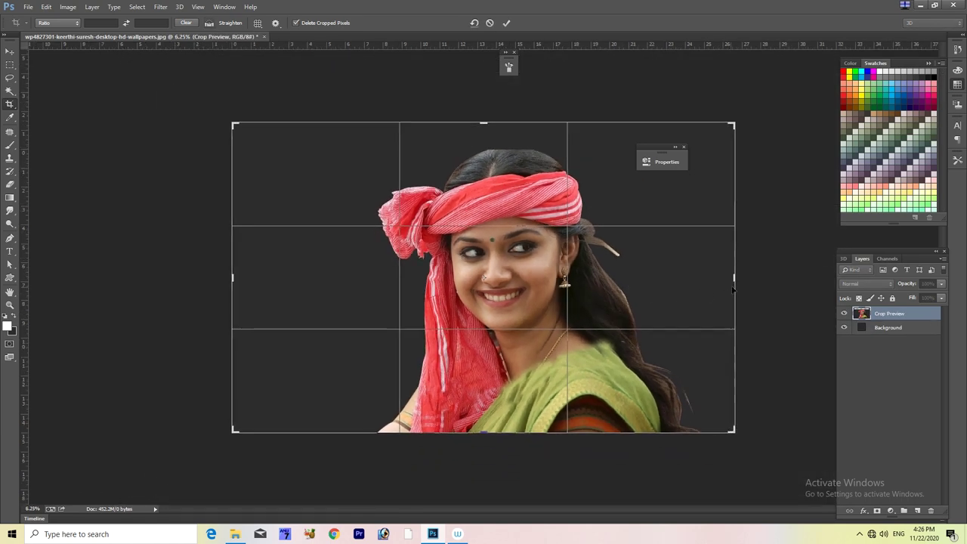
{"action": "left_click_drag", "start_coordinate": [735, 279], "coordinate": [737, 278]}
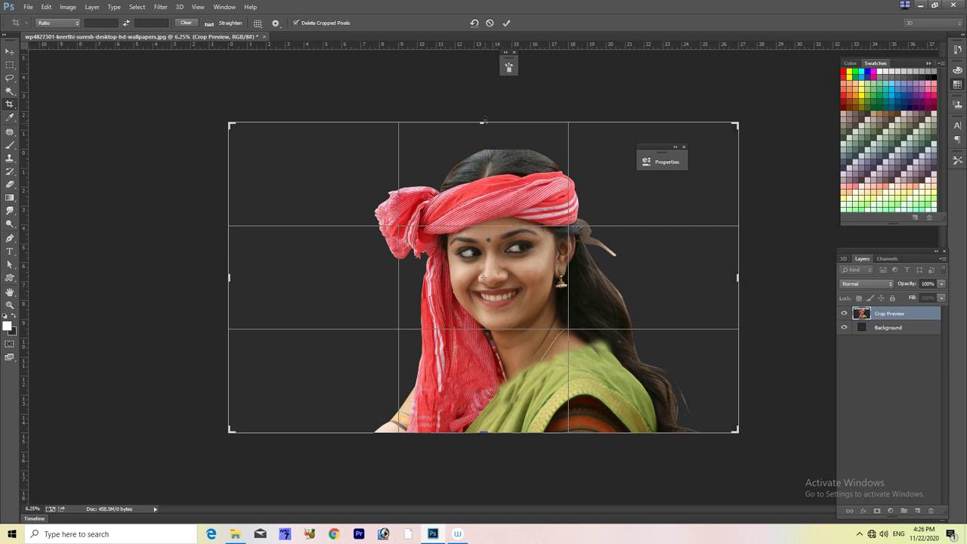
{"action": "left_click_drag", "start_coordinate": [484, 121], "coordinate": [484, 115]}
{"action": "left_click_drag", "start_coordinate": [225, 279], "coordinate": [261, 278]}
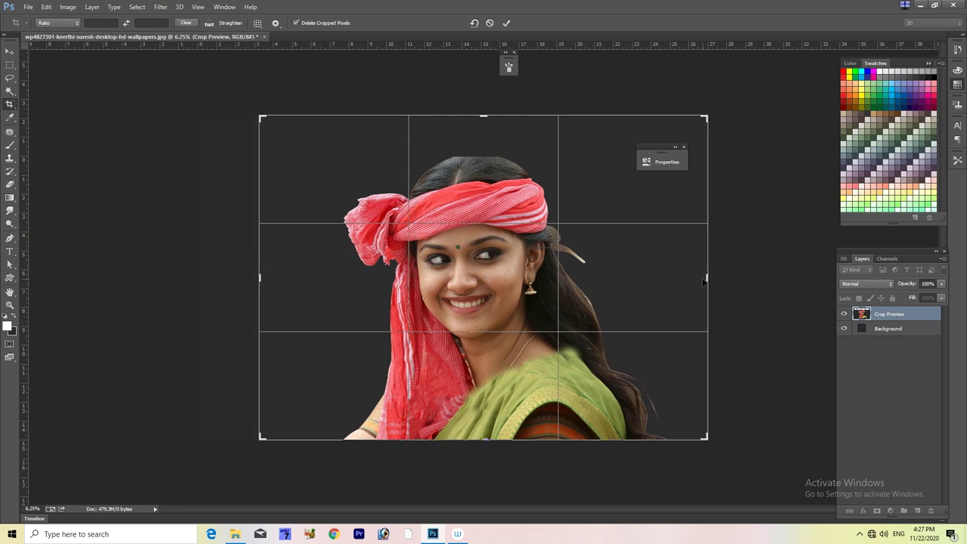
{"action": "left_click_drag", "start_coordinate": [703, 278], "coordinate": [693, 278]}
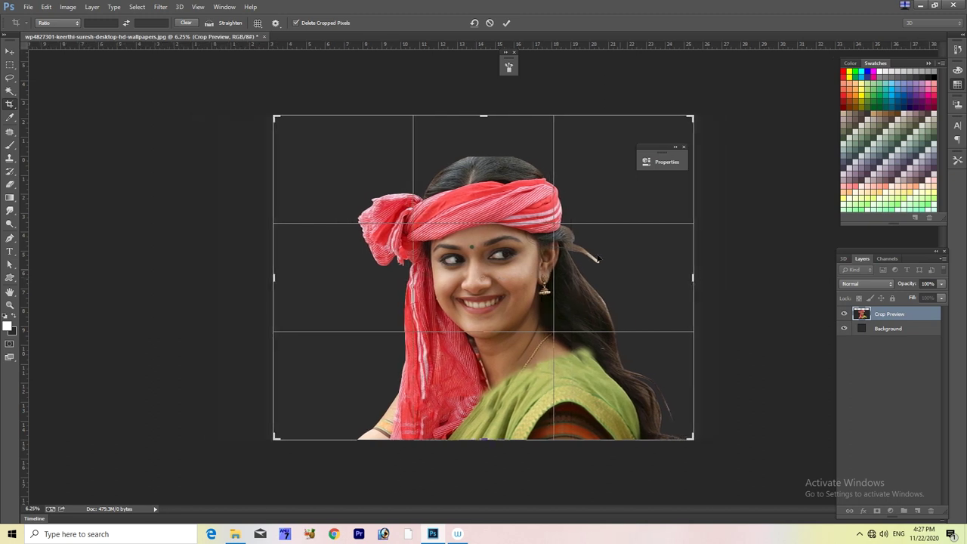
{"action": "left_click_drag", "start_coordinate": [492, 112], "coordinate": [499, 129]}
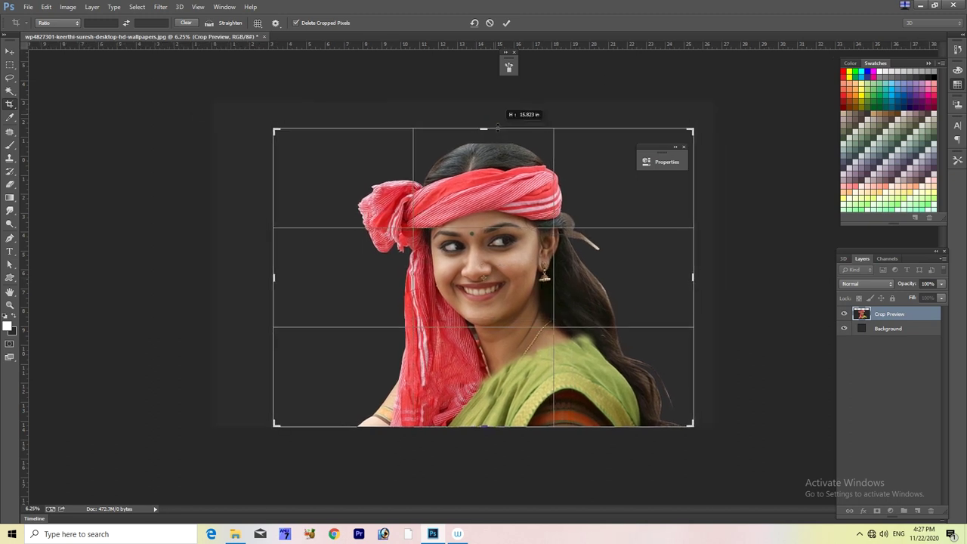
{"action": "key", "text": "Return"}
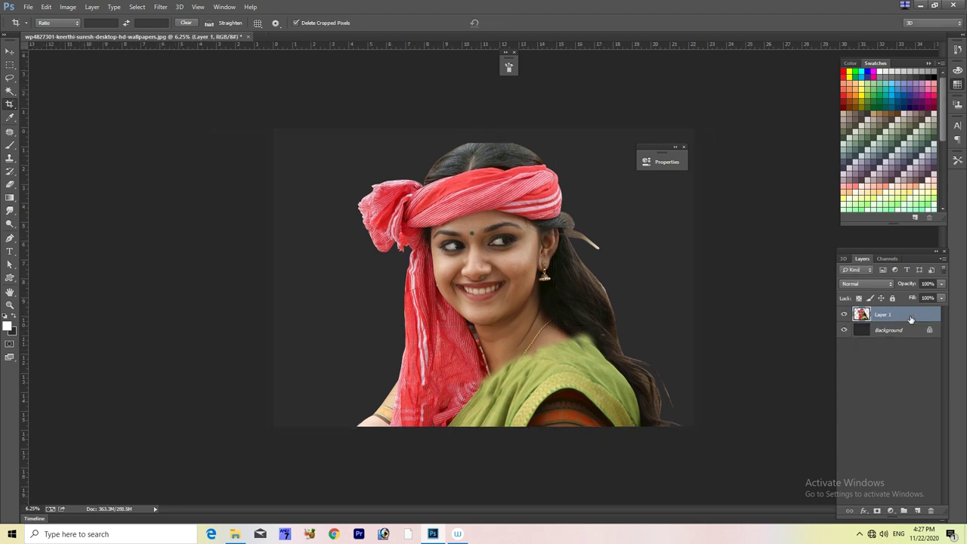
Step: Duplicate Layer 1 and apply Levels inputs 10, 1.00 and 233 to the copy
{"action": "key", "text": "ctrl+j"}
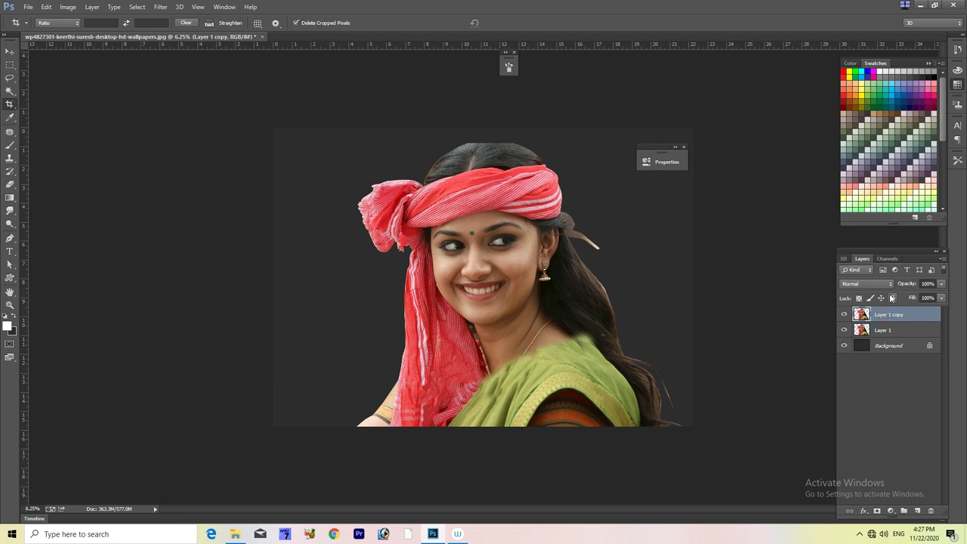
{"action": "key", "text": "ctrl+l"}
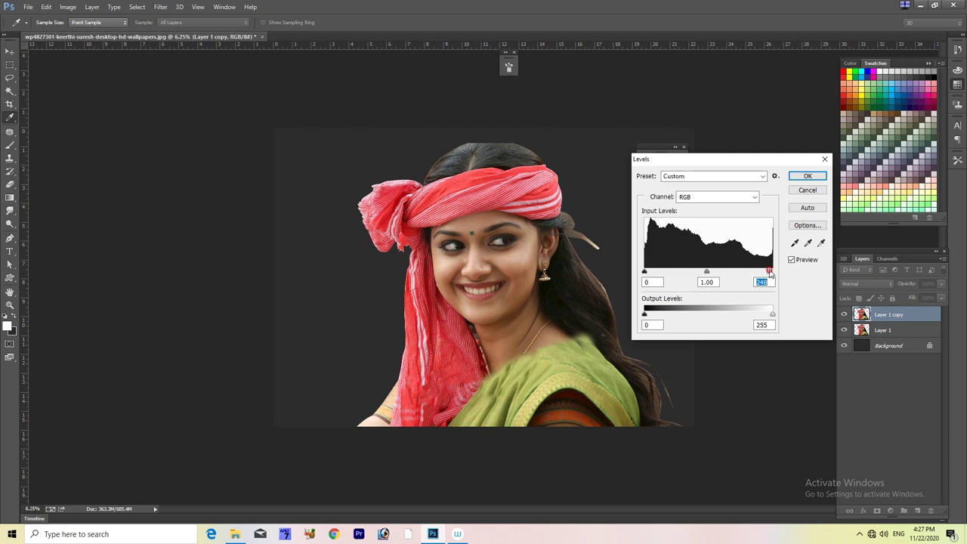
{"action": "left_click_drag", "start_coordinate": [644, 272], "coordinate": [649, 271]}
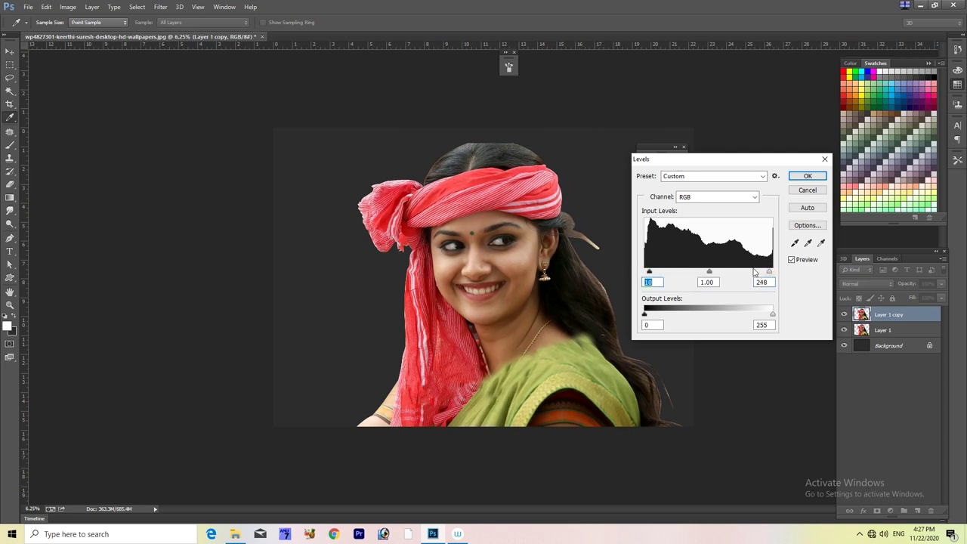
{"action": "left_click_drag", "start_coordinate": [770, 272], "coordinate": [761, 272]}
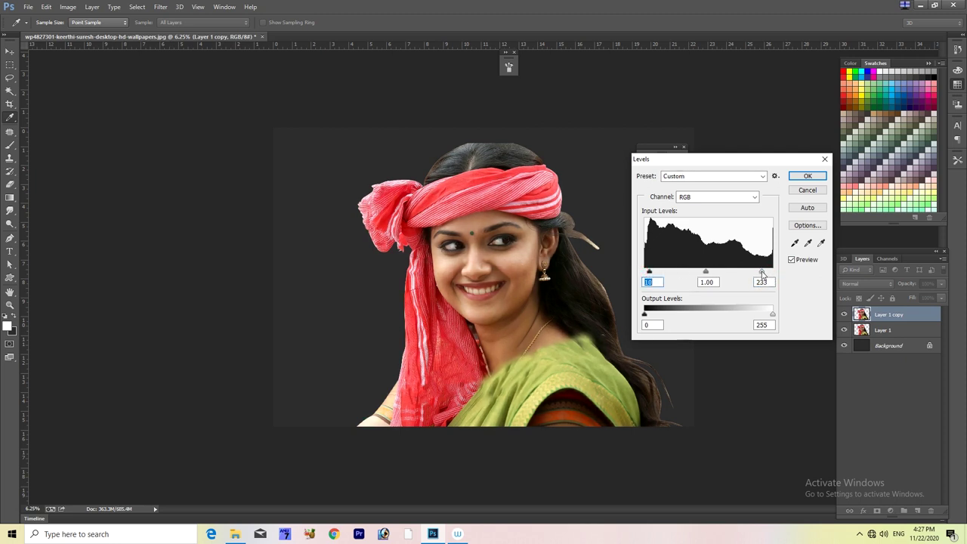
{"action": "left_click", "coordinate": [806, 176]}
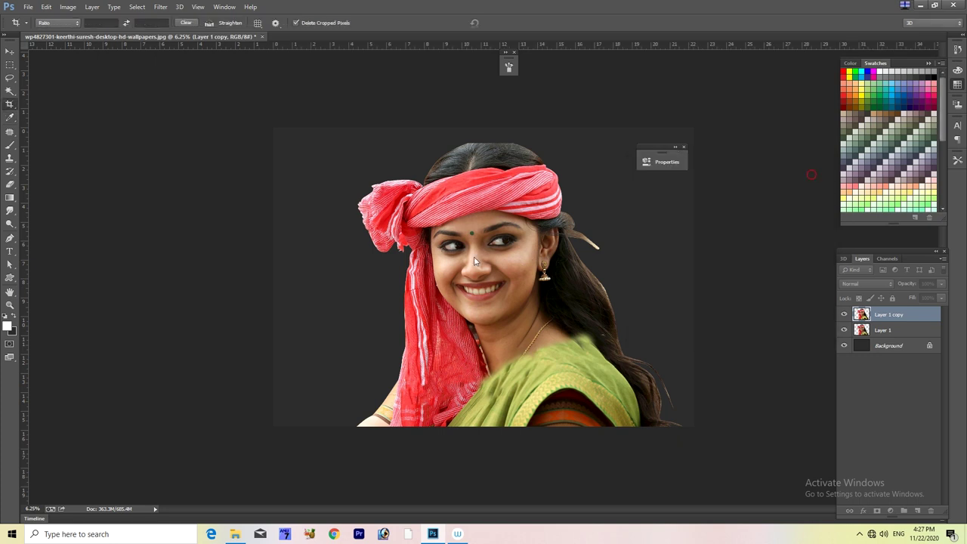
Step: Set Brightness to -2 and raise Contrast slightly on Layer 1 copy
{"action": "left_click", "coordinate": [68, 7]}
{"action": "left_click", "coordinate": [204, 30]}
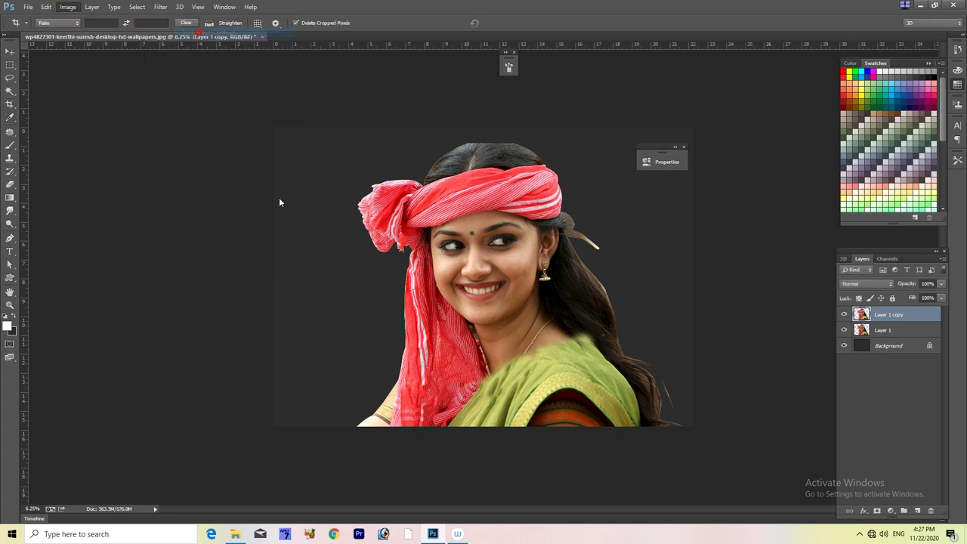
{"action": "left_click", "coordinate": [555, 300]}
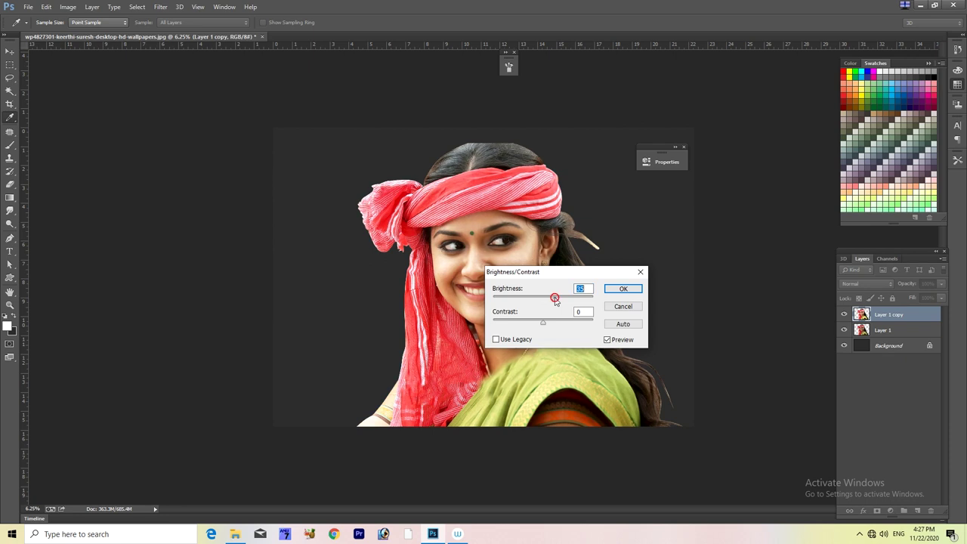
{"action": "mouse_move", "coordinate": [554, 301]}
{"action": "left_mouse_down"}
{"action": "mouse_move", "coordinate": [542, 307]}
{"action": "mouse_move", "coordinate": [554, 325]}
{"action": "left_mouse_up"}
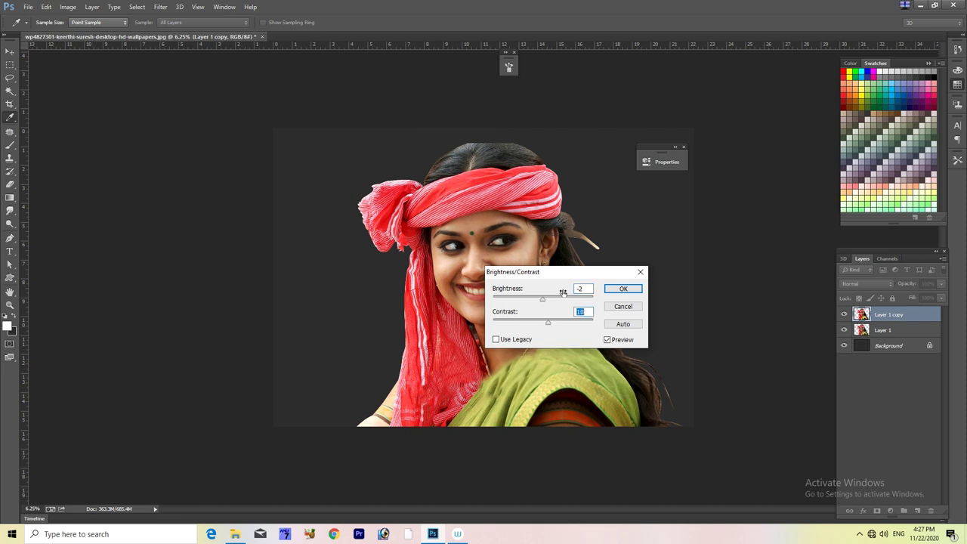
{"action": "left_click_drag", "start_coordinate": [578, 271], "coordinate": [682, 355]}
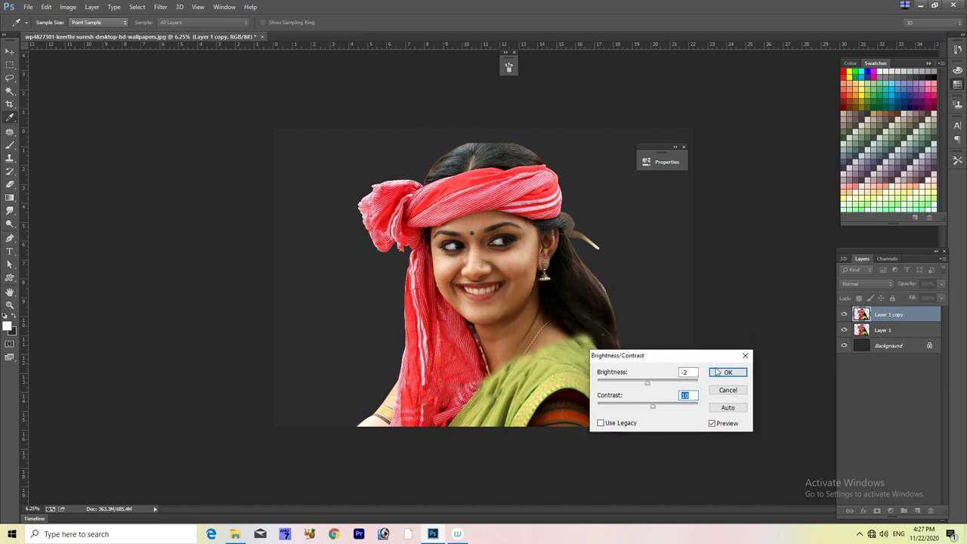
{"action": "left_click", "coordinate": [718, 371]}
{"action": "key", "text": "c"}
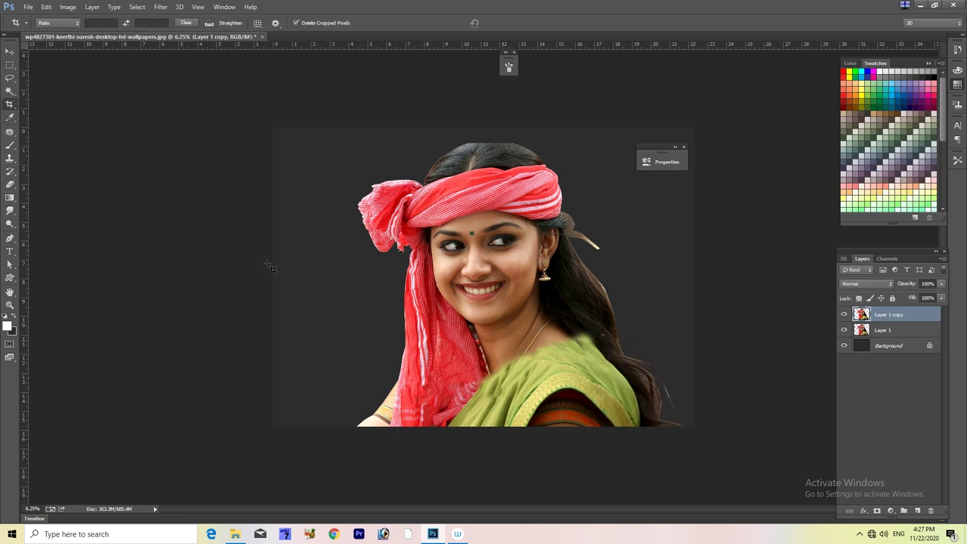
Step: Apply a midtone Color Balance of +7, 0, +2 to Layer 1 copy
{"action": "scroll", "coordinate": [270, 266], "scroll_direction": "up", "scroll_amount": 2}
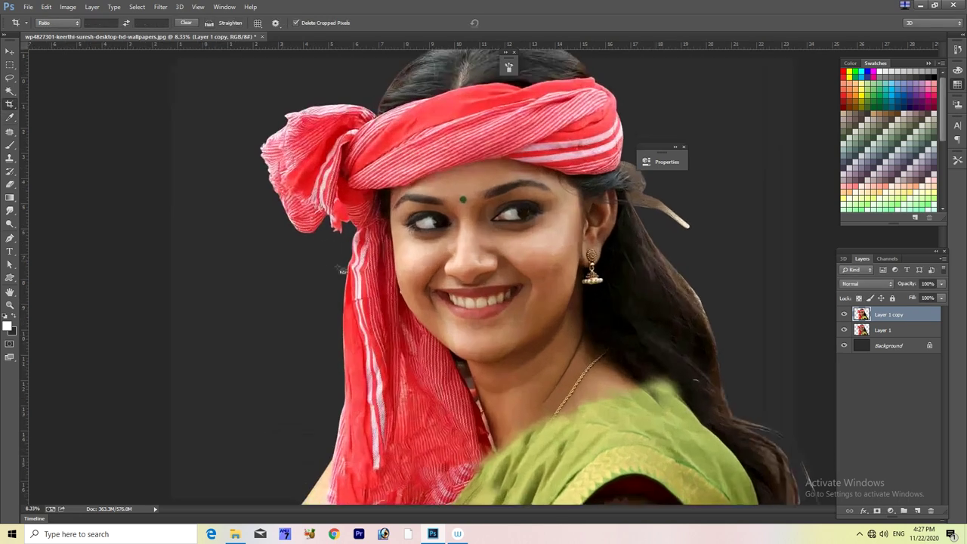
{"action": "scroll", "coordinate": [466, 306], "scroll_direction": "up", "scroll_amount": 2}
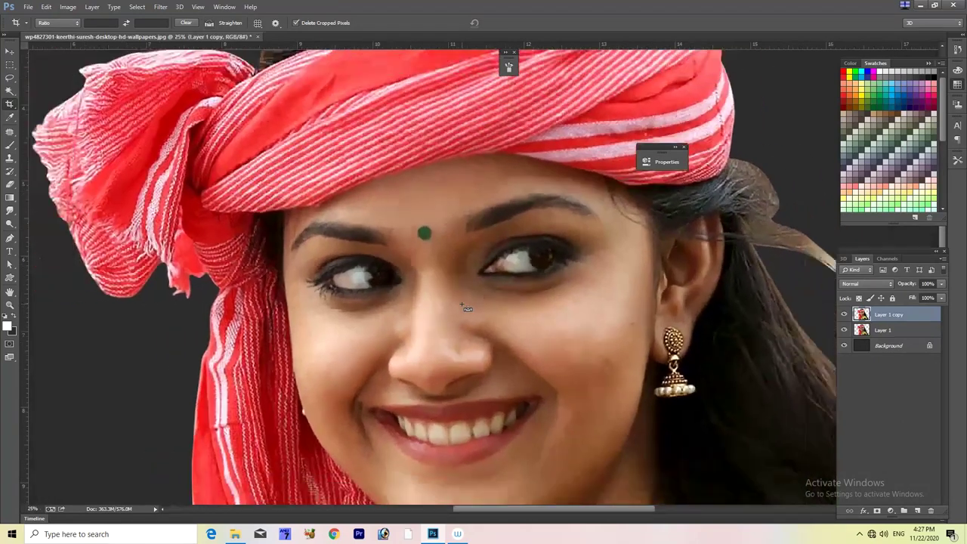
{"action": "scroll", "coordinate": [466, 307], "scroll_direction": "down", "scroll_amount": 2}
{"action": "scroll", "coordinate": [467, 306], "scroll_direction": "down", "scroll_amount": 1}
{"action": "scroll", "coordinate": [462, 321], "scroll_direction": "up", "scroll_amount": 2}
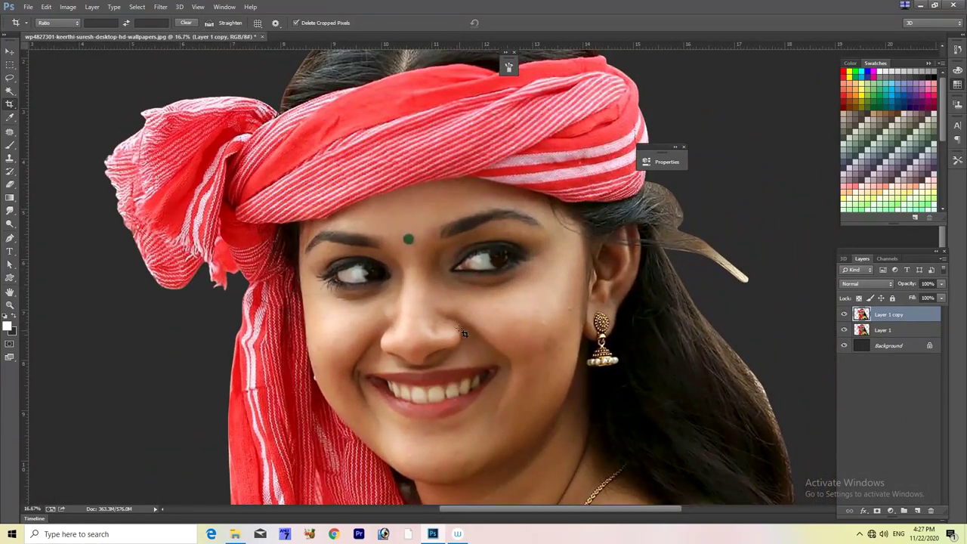
{"action": "key", "text": "ctrl+b"}
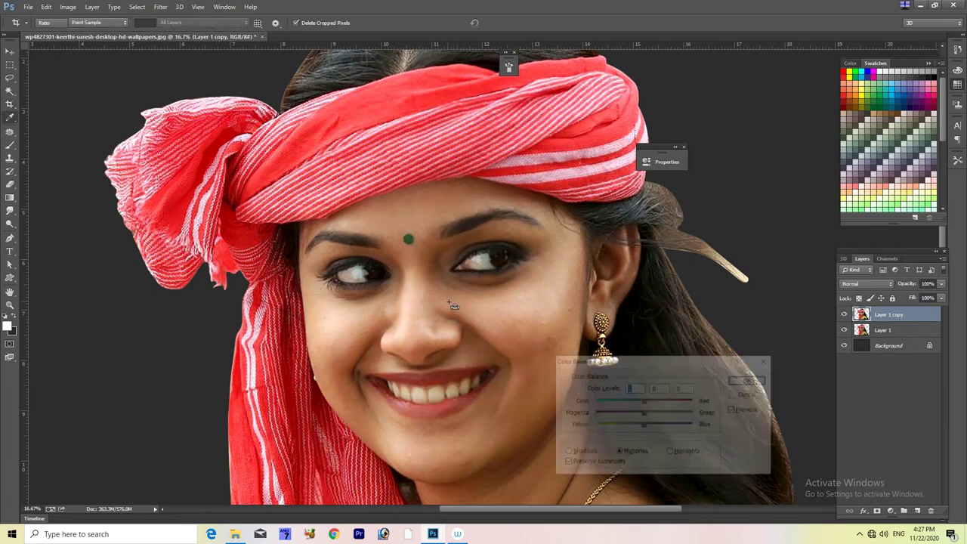
{"action": "left_click_drag", "start_coordinate": [643, 401], "coordinate": [652, 406]}
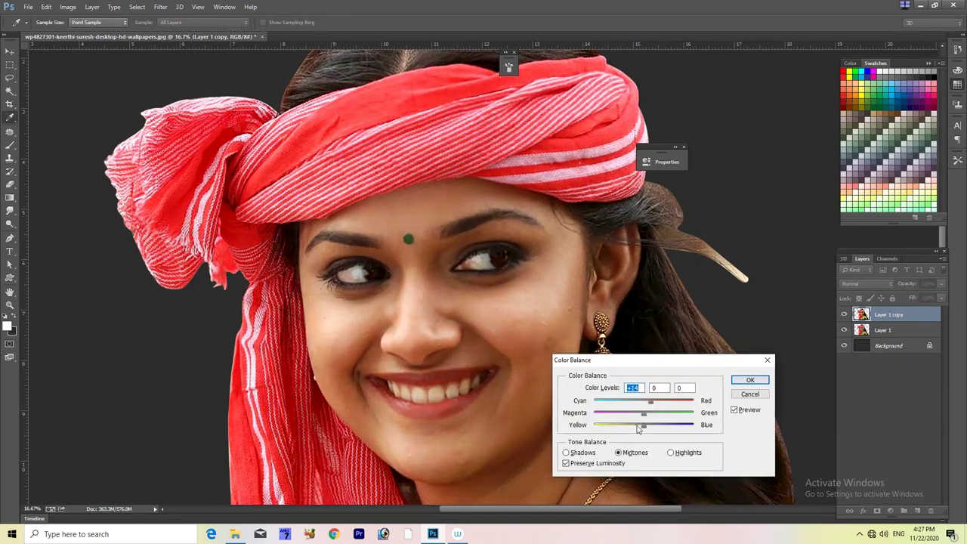
{"action": "left_click", "coordinate": [637, 425]}
{"action": "left_click_drag", "start_coordinate": [647, 405], "coordinate": [646, 406]}
{"action": "left_click", "coordinate": [639, 426]}
{"action": "left_click_drag", "start_coordinate": [641, 428], "coordinate": [644, 429]}
{"action": "left_click", "coordinate": [750, 379]}
{"action": "key", "text": "c"}
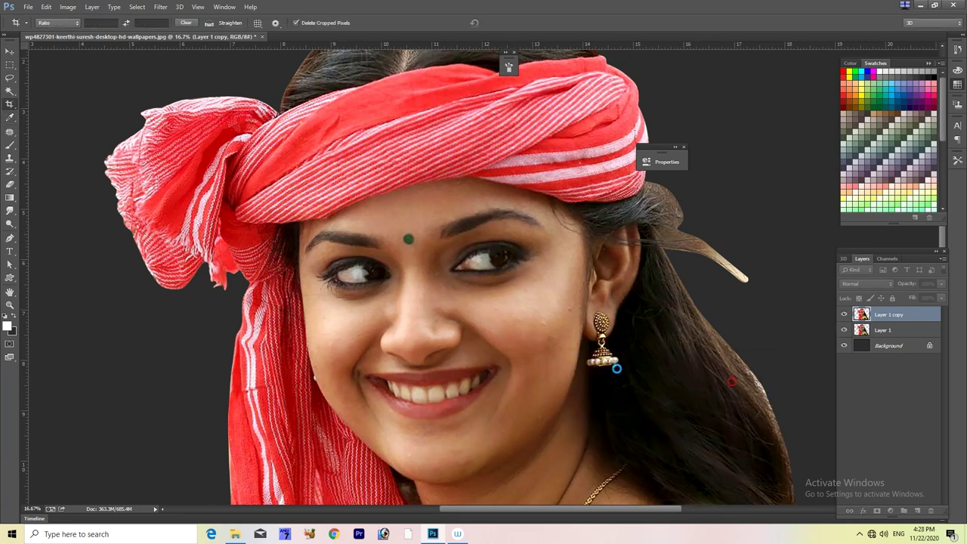
{"action": "scroll", "coordinate": [513, 343], "scroll_direction": "down", "scroll_amount": 2}
{"action": "scroll", "coordinate": [514, 343], "scroll_direction": "down", "scroll_amount": 1}
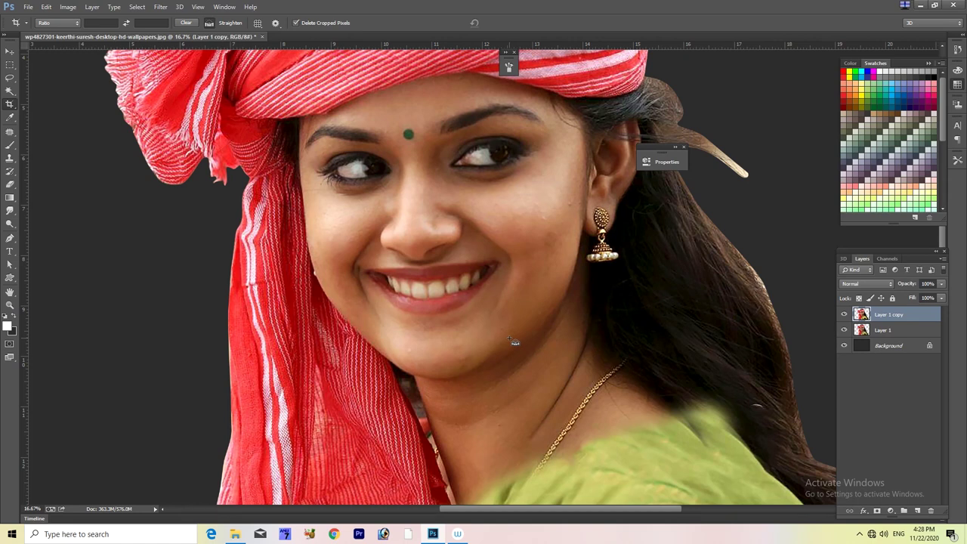
Step: Brighten the top copy's highlights with a second Levels pass and view the whole image
{"action": "key", "text": "ctrl+l"}
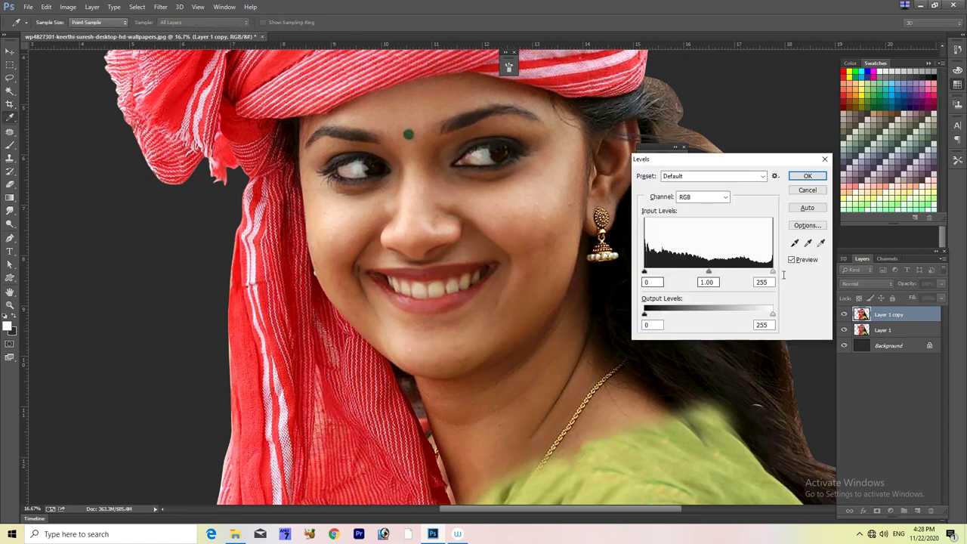
{"action": "left_click_drag", "start_coordinate": [772, 272], "coordinate": [773, 272]}
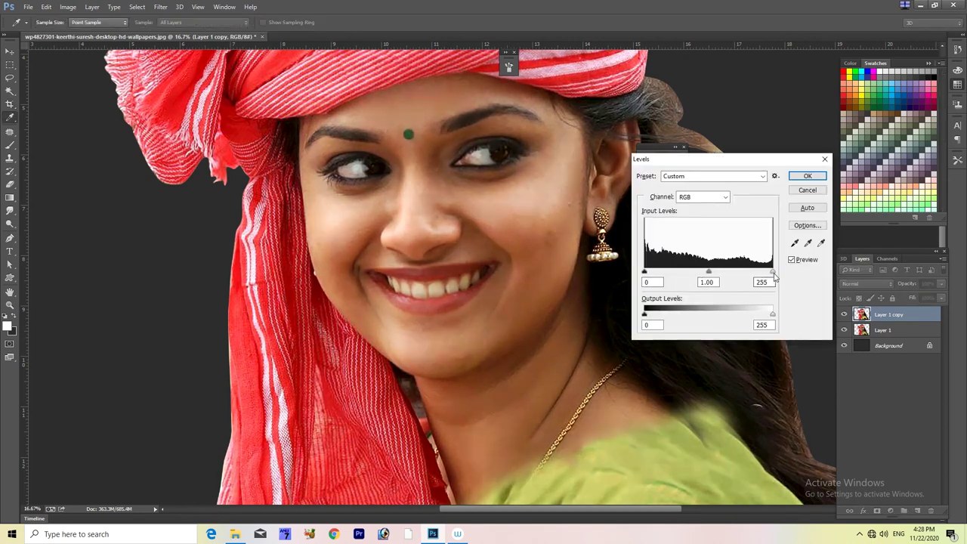
{"action": "left_click", "coordinate": [646, 272]}
{"action": "left_click", "coordinate": [807, 176]}
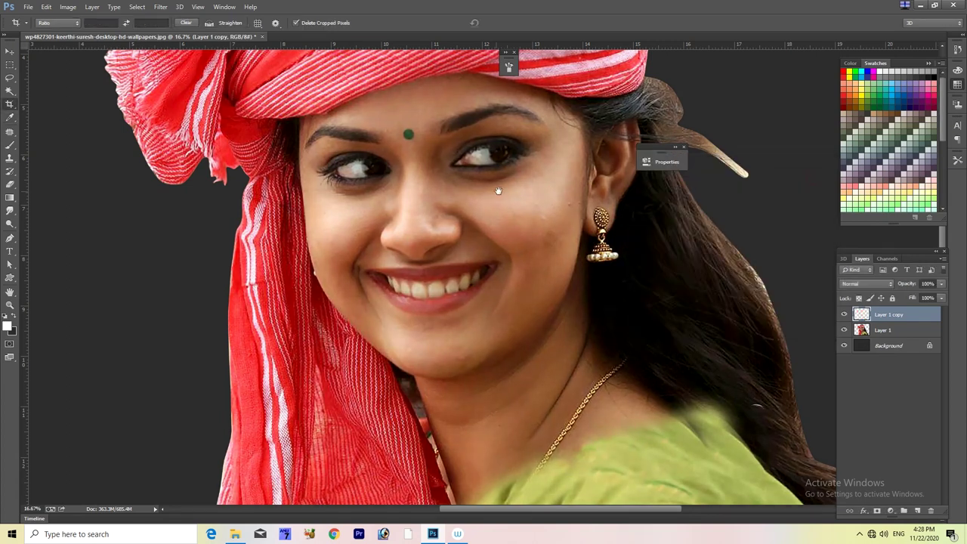
{"action": "left_click_drag", "start_coordinate": [498, 190], "coordinate": [485, 257]}
{"action": "key", "text": "ctrl+minus"}
{"action": "key", "text": "ctrl+minus"}
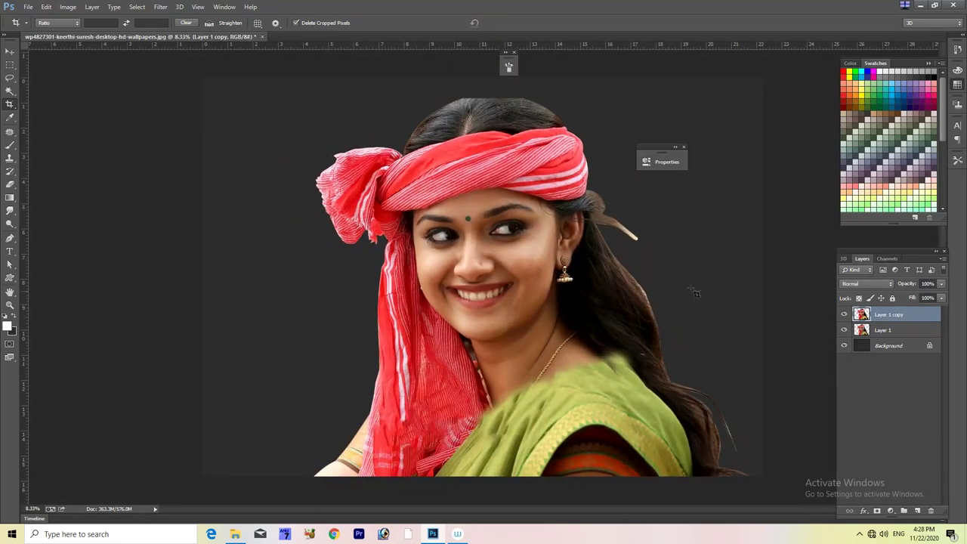
Step: Apply a High Pass filter of about 7.4 px and blend the layer in Soft Light
{"action": "left_click", "coordinate": [160, 7]}
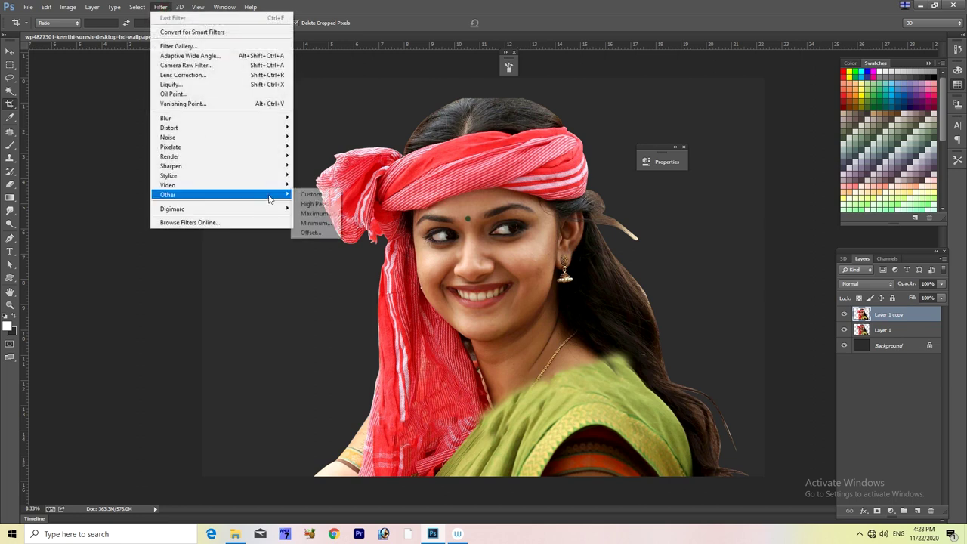
{"action": "left_click", "coordinate": [318, 203]}
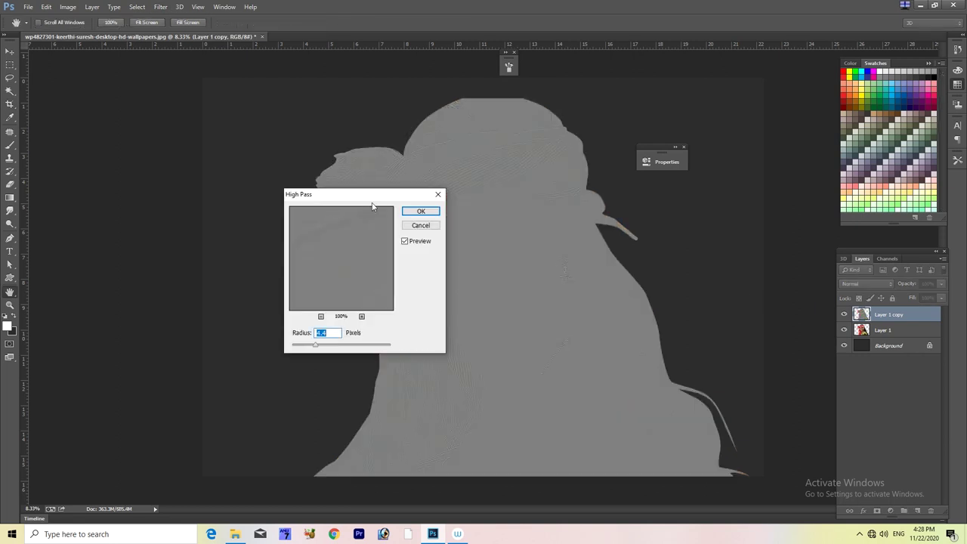
{"action": "left_click_drag", "start_coordinate": [372, 195], "coordinate": [618, 322]}
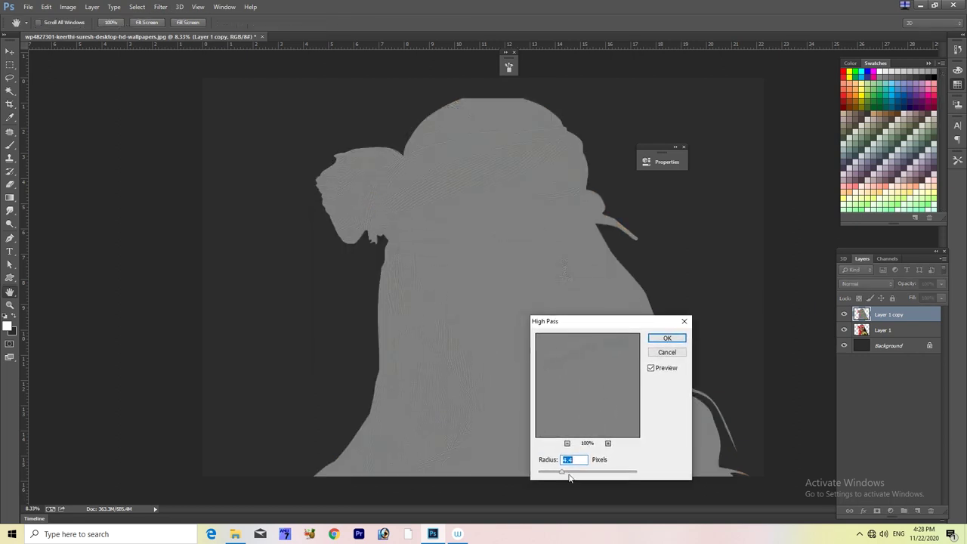
{"action": "left_click_drag", "start_coordinate": [569, 476], "coordinate": [572, 474]}
{"action": "left_click", "coordinate": [664, 339]}
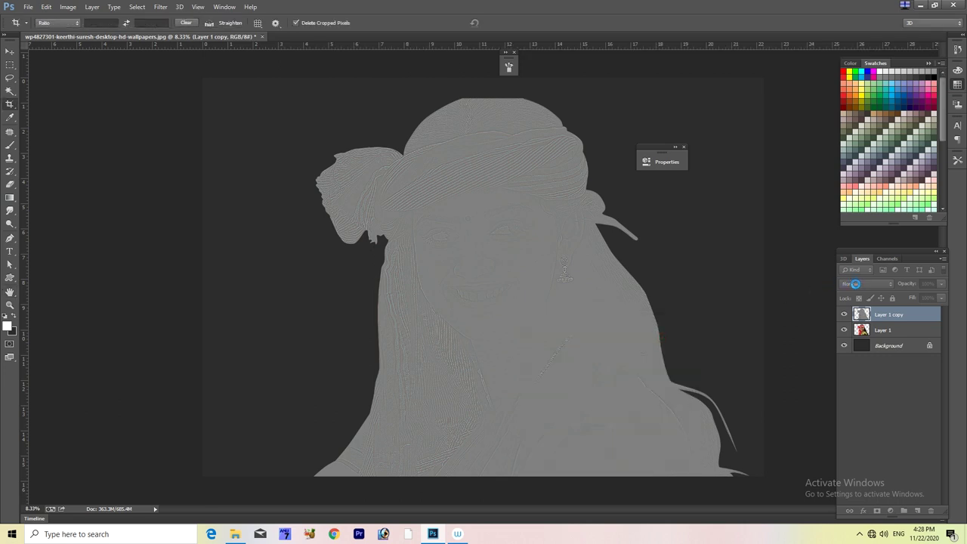
{"action": "left_click", "coordinate": [855, 283]}
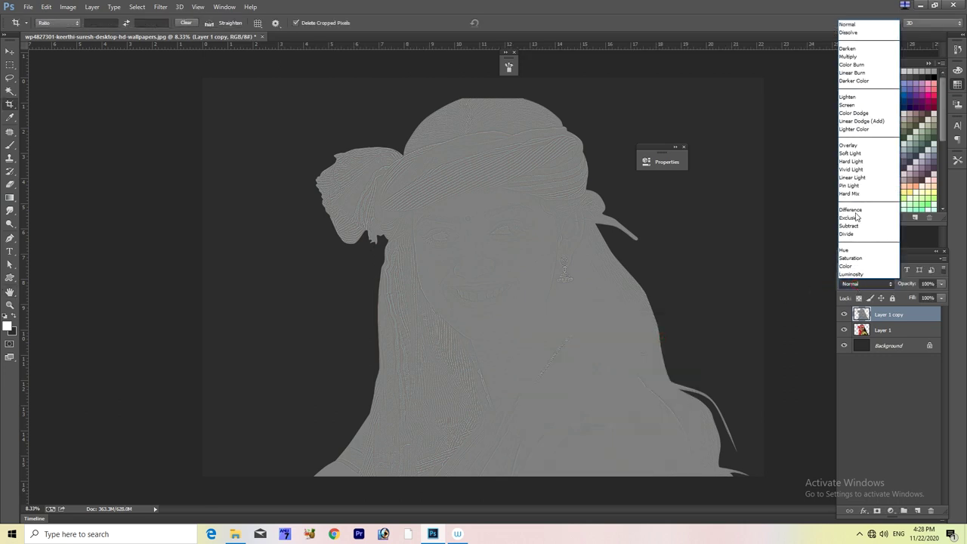
{"action": "left_click", "coordinate": [857, 154]}
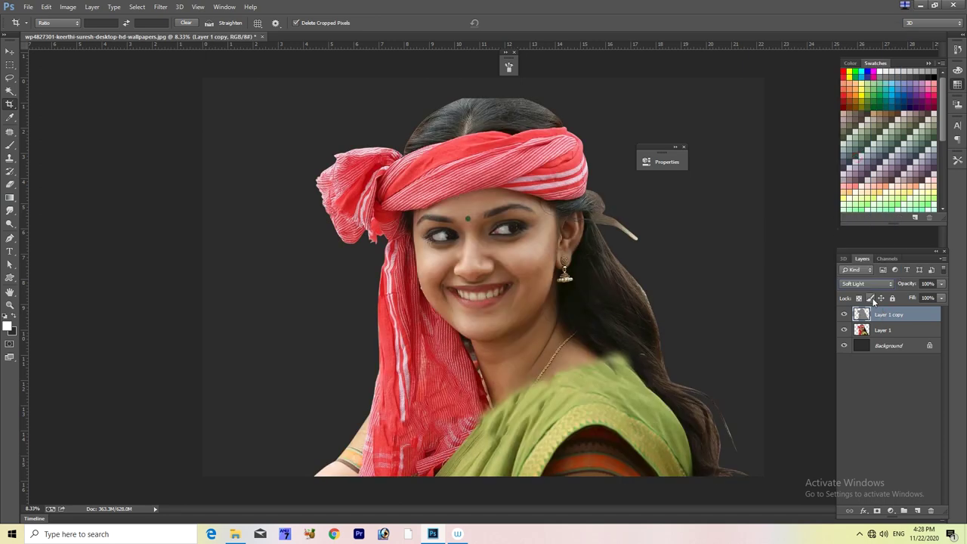
Step: Duplicate Layer 1 and select it with the High Pass layer to combine them
{"action": "left_click", "coordinate": [877, 333]}
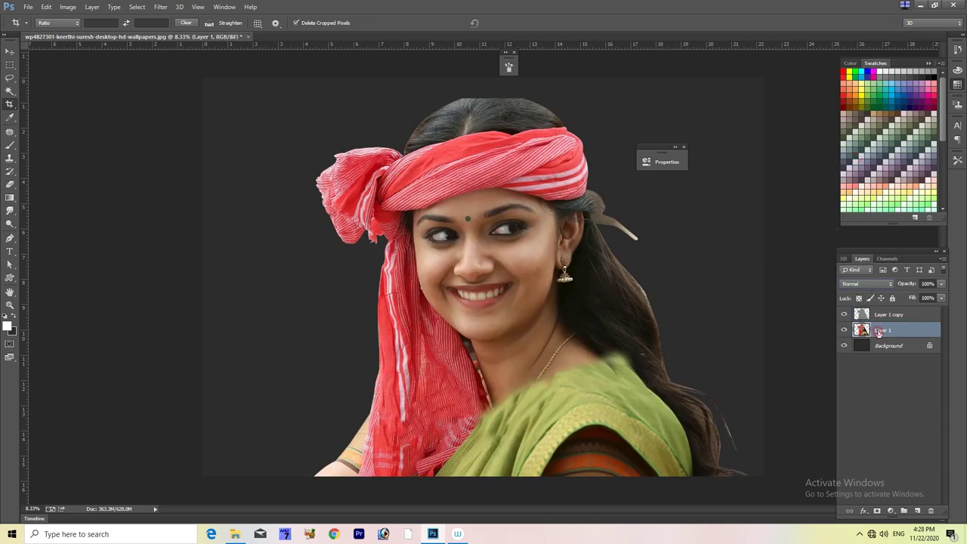
{"action": "key", "text": "ctrl+j"}
{"action": "left_click", "coordinate": [889, 316], "text": "ctrl"}
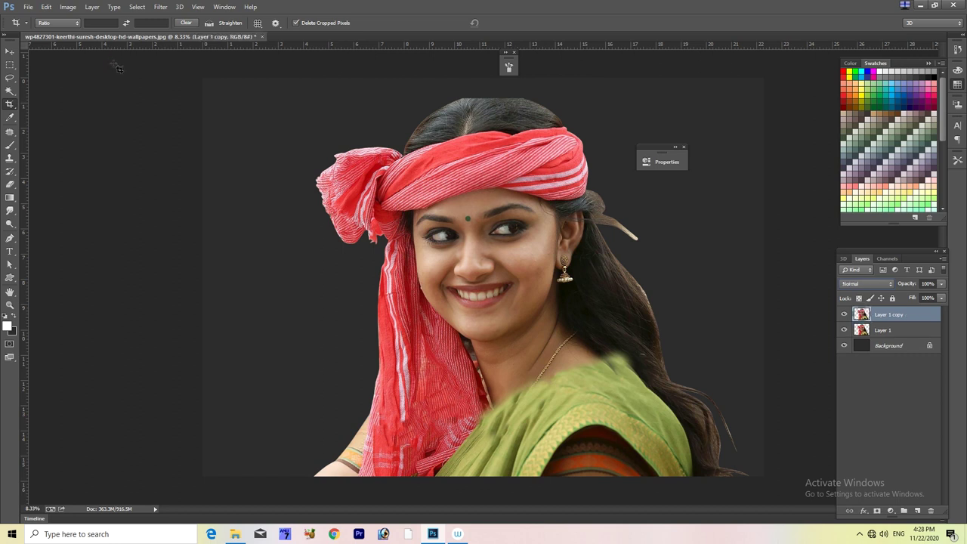
{"action": "left_click", "coordinate": [160, 6]}
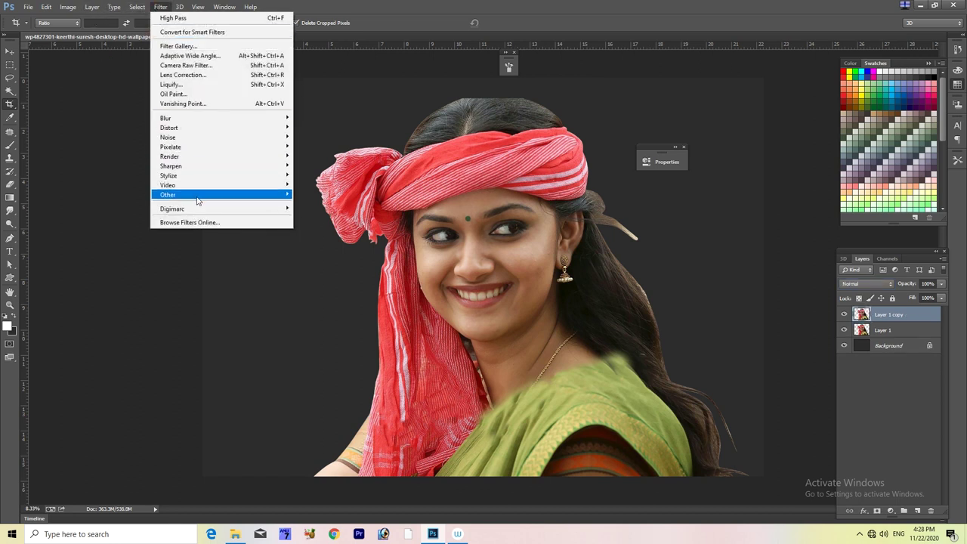
Step: Apply a heavy Unsharp Mask to Layer 1 copy at Amount 80% and Radius 42.2 pixels
{"action": "left_click", "coordinate": [212, 165]}
{"action": "left_click", "coordinate": [321, 213]}
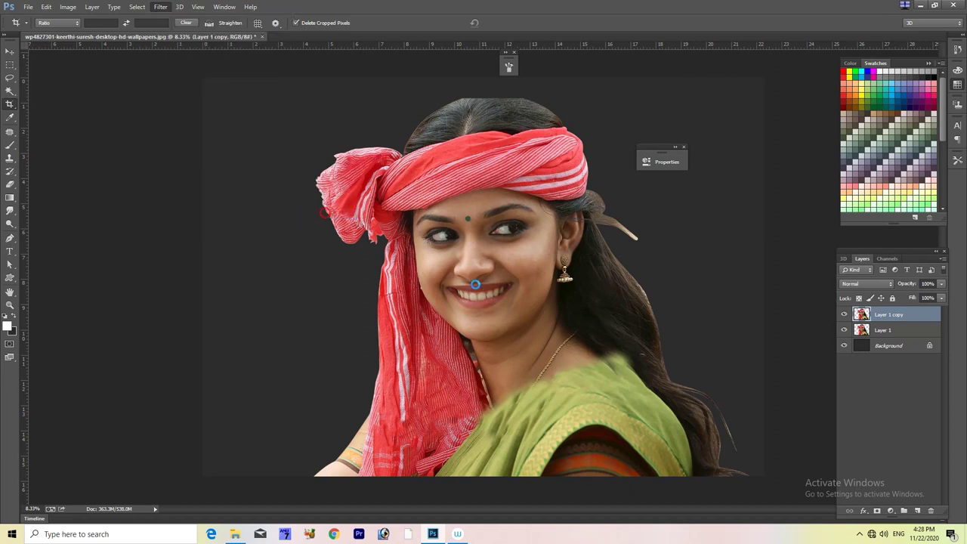
{"action": "key", "text": "ctrl+plus"}
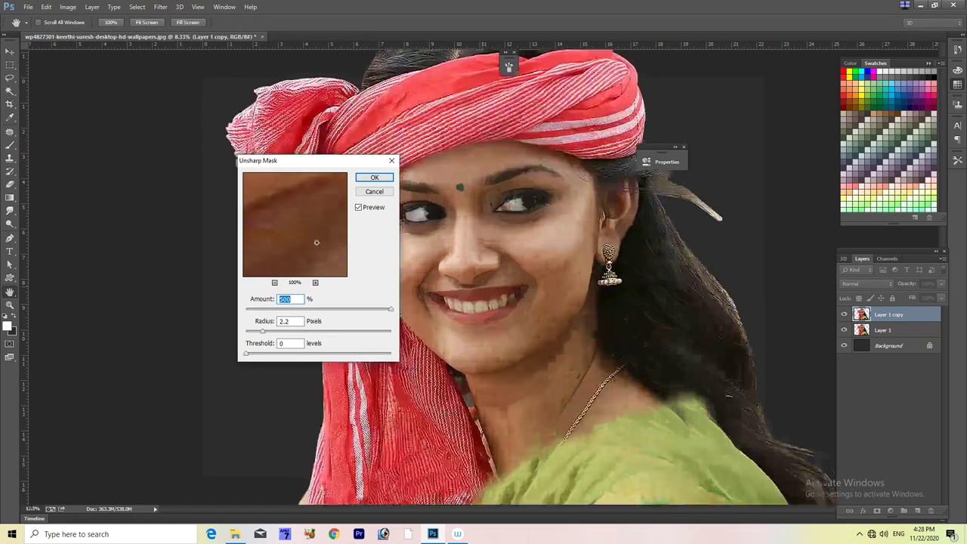
{"action": "key", "text": "ctrl+plus"}
{"action": "key", "text": "ctrl+plus"}
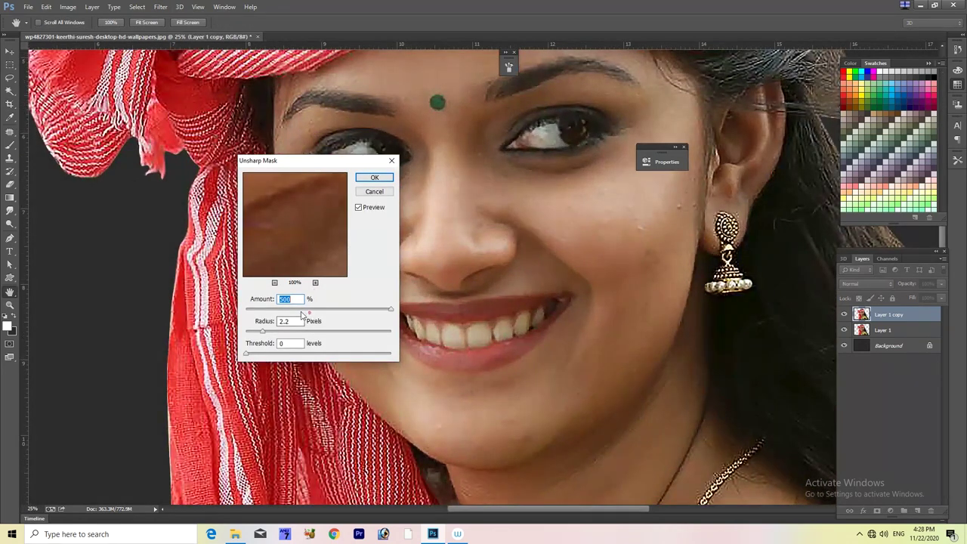
{"action": "left_click_drag", "start_coordinate": [302, 312], "coordinate": [292, 311]}
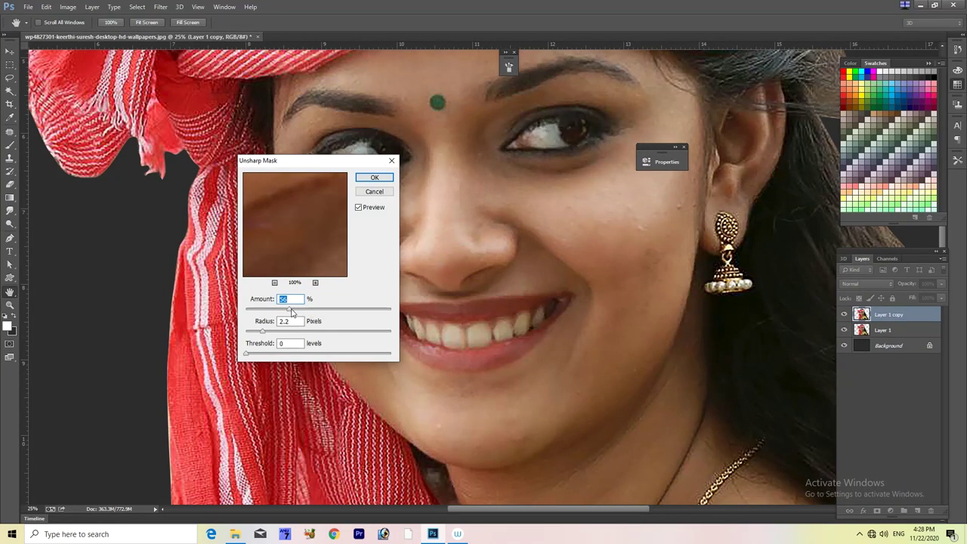
{"action": "left_click", "coordinate": [293, 330]}
{"action": "mouse_move", "coordinate": [293, 332]}
{"action": "left_mouse_down"}
{"action": "mouse_move", "coordinate": [344, 334]}
{"action": "mouse_move", "coordinate": [322, 337]}
{"action": "mouse_move", "coordinate": [305, 311]}
{"action": "left_mouse_up"}
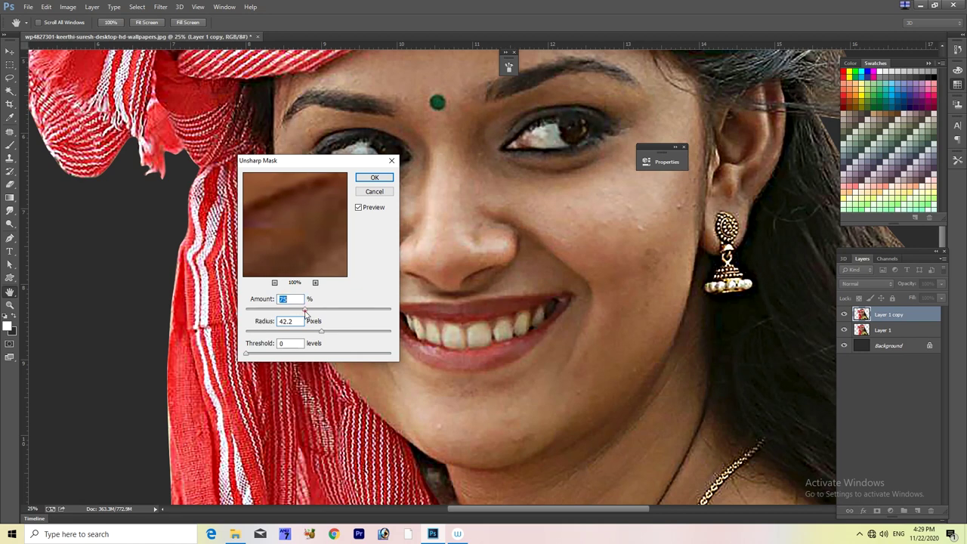
{"action": "mouse_move", "coordinate": [247, 353]}
{"action": "left_mouse_down"}
{"action": "mouse_move", "coordinate": [288, 354]}
{"action": "mouse_move", "coordinate": [240, 361]}
{"action": "left_mouse_up"}
{"action": "left_click", "coordinate": [374, 178]}
{"action": "key", "text": "c"}
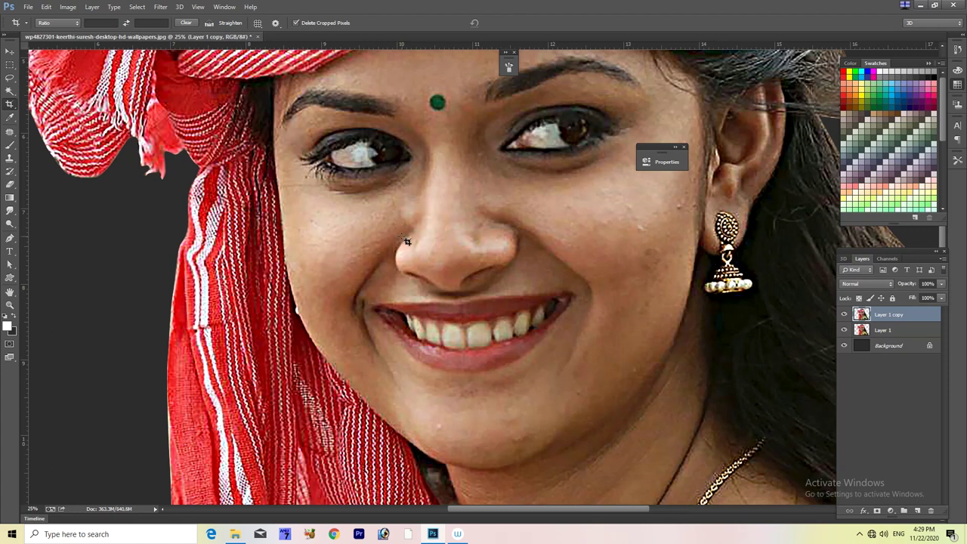
Step: Apply Levels to Layer 1 copy with black 9, midtones 1.13 and white 248
{"action": "key", "text": "ctrl"}
{"action": "key", "text": "ctrl+l"}
{"action": "left_click_drag", "start_coordinate": [708, 272], "coordinate": [703, 273]}
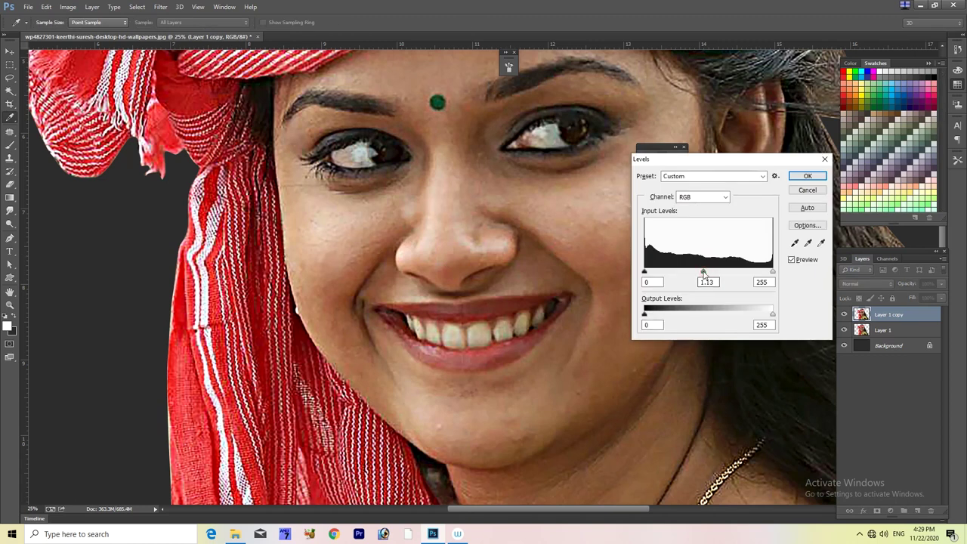
{"action": "left_click_drag", "start_coordinate": [771, 272], "coordinate": [770, 272]}
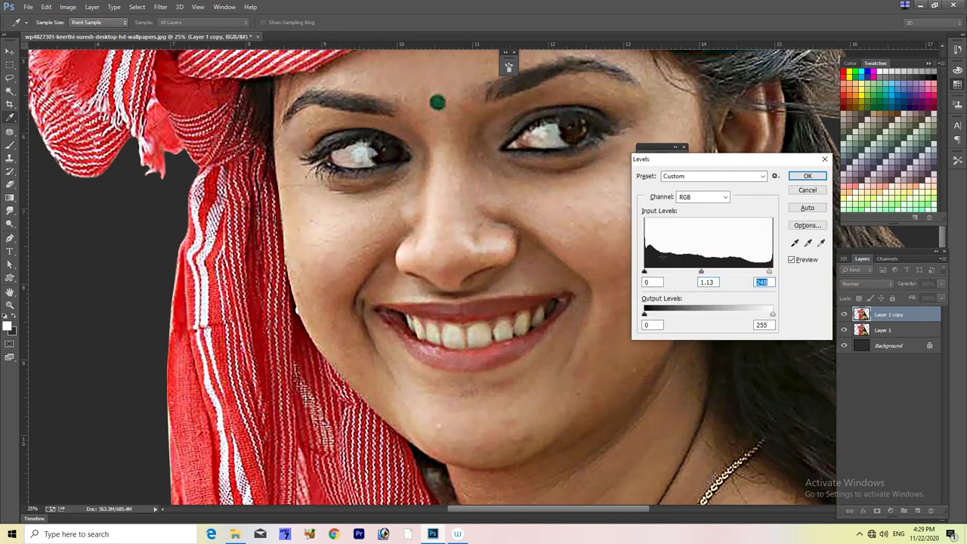
{"action": "left_click_drag", "start_coordinate": [647, 272], "coordinate": [648, 271]}
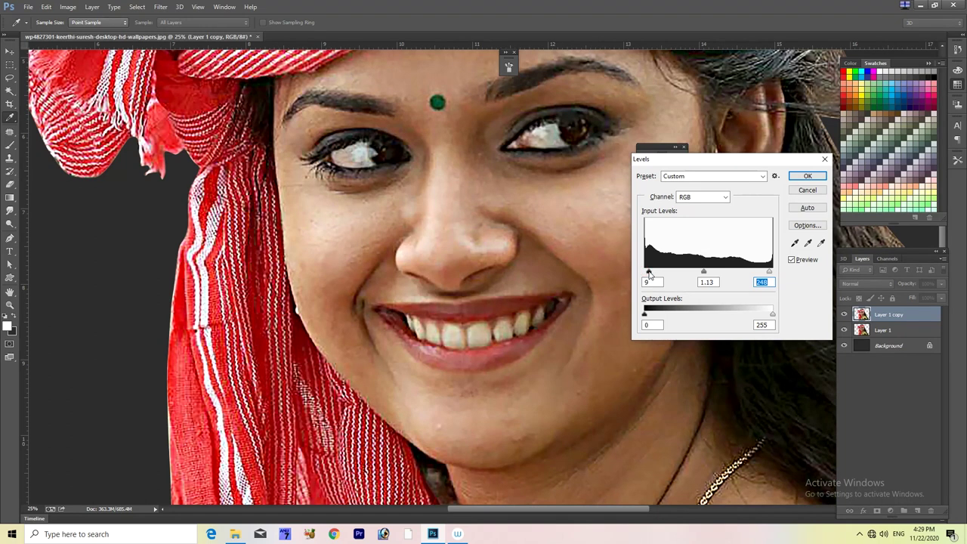
{"action": "left_click", "coordinate": [648, 272]}
{"action": "left_click", "coordinate": [805, 177]}
{"action": "key", "text": "c"}
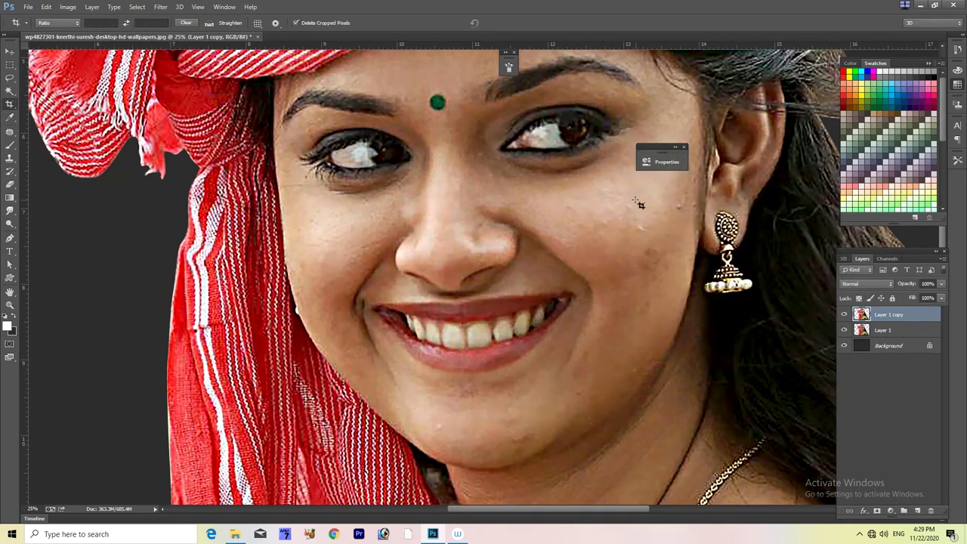
{"action": "scroll", "coordinate": [560, 347], "scroll_direction": "down", "scroll_amount": 2}
{"action": "scroll", "coordinate": [529, 317], "scroll_direction": "down", "scroll_amount": 3}
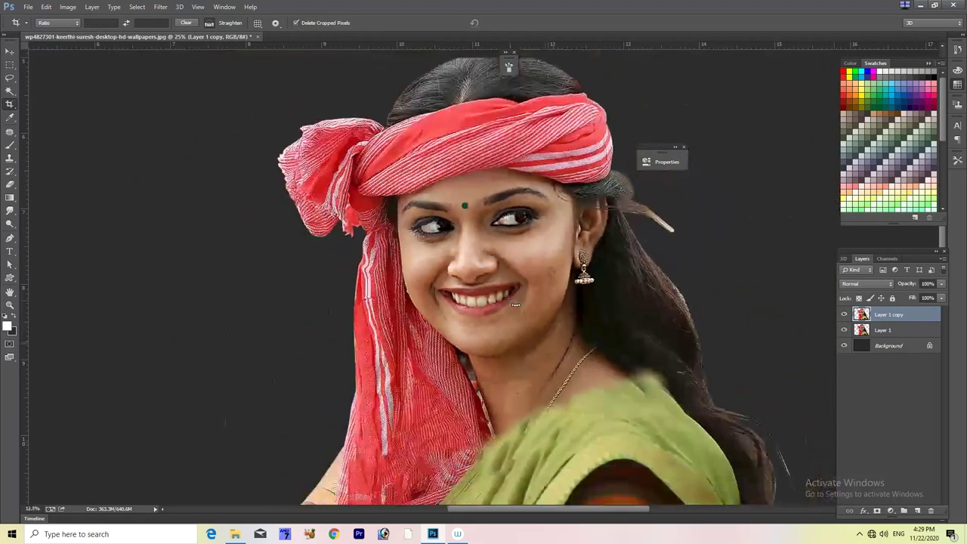
{"action": "scroll", "coordinate": [515, 303], "scroll_direction": "up", "scroll_amount": 2}
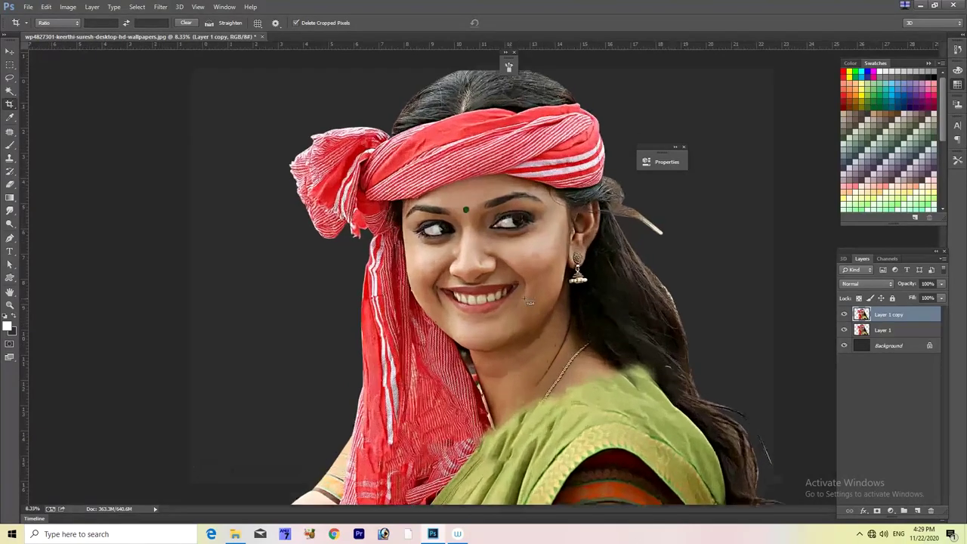
{"action": "scroll", "coordinate": [514, 303], "scroll_direction": "up", "scroll_amount": 2}
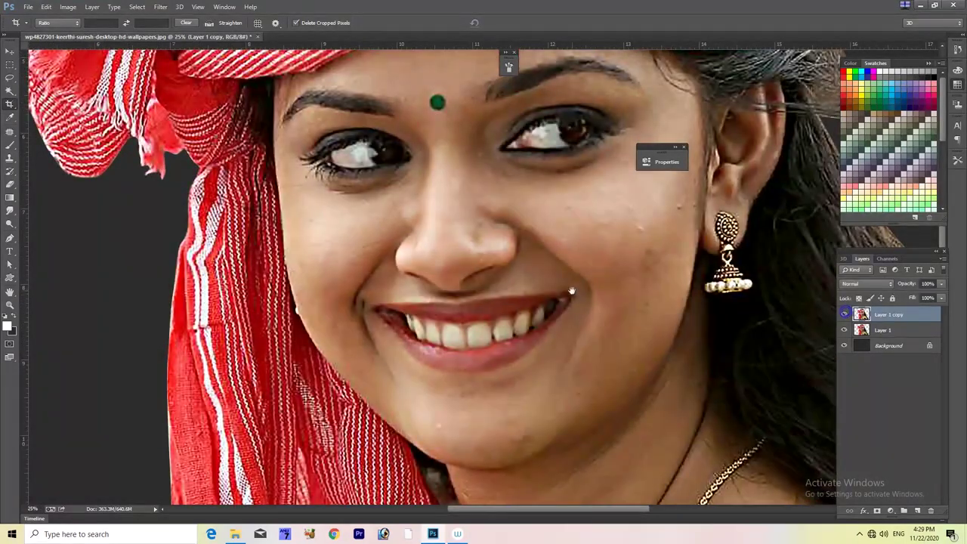
{"action": "left_click_drag", "start_coordinate": [570, 291], "coordinate": [519, 314]}
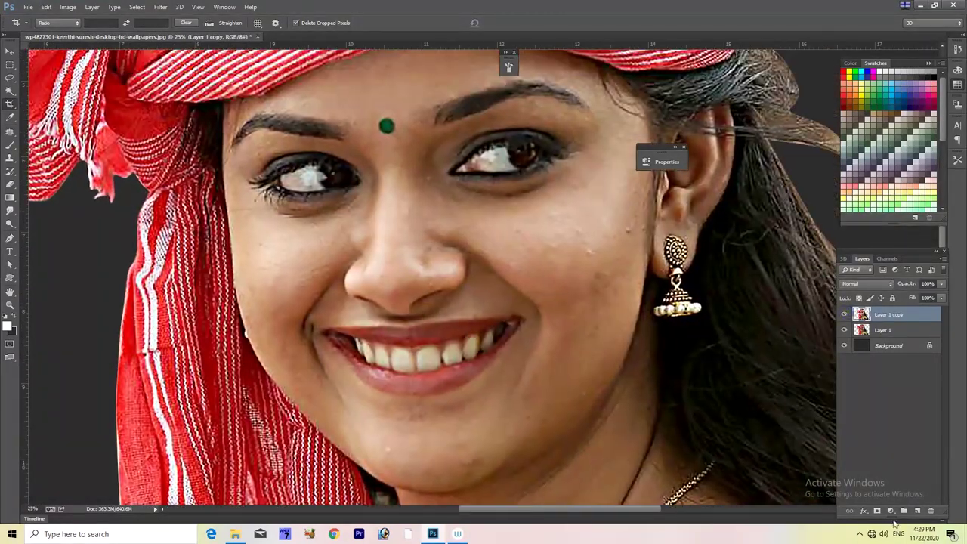